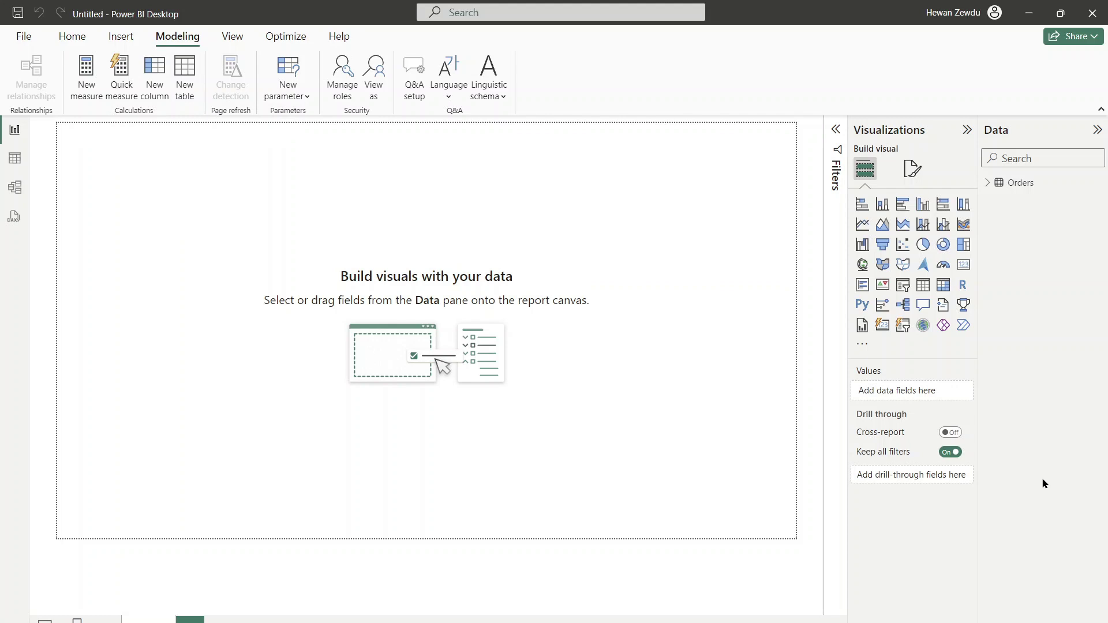
Step: Create a new calculated table from the Modeling tab and rename its formula to '_date ='
{"action": "left_click", "coordinate": [72, 36]}
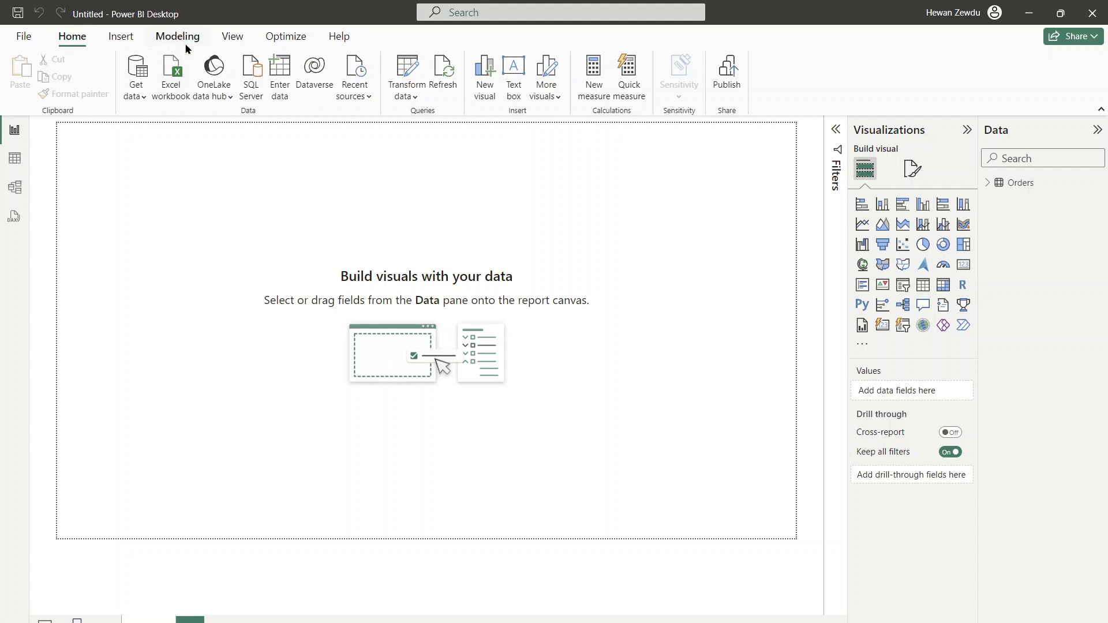
{"action": "left_click", "coordinate": [187, 43]}
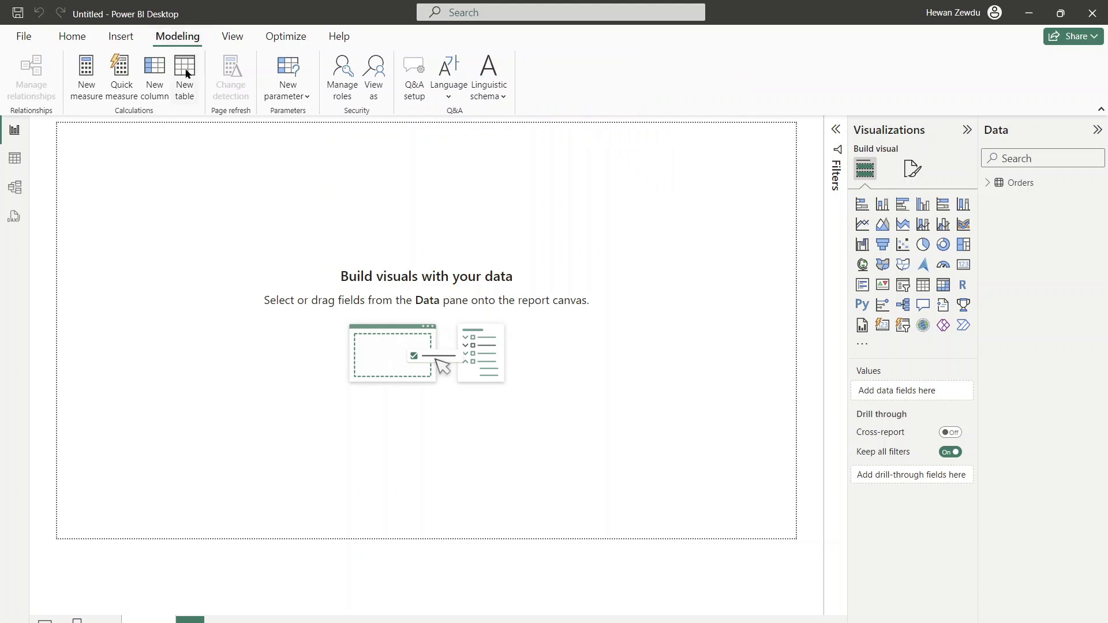
{"action": "left_click", "coordinate": [185, 72]}
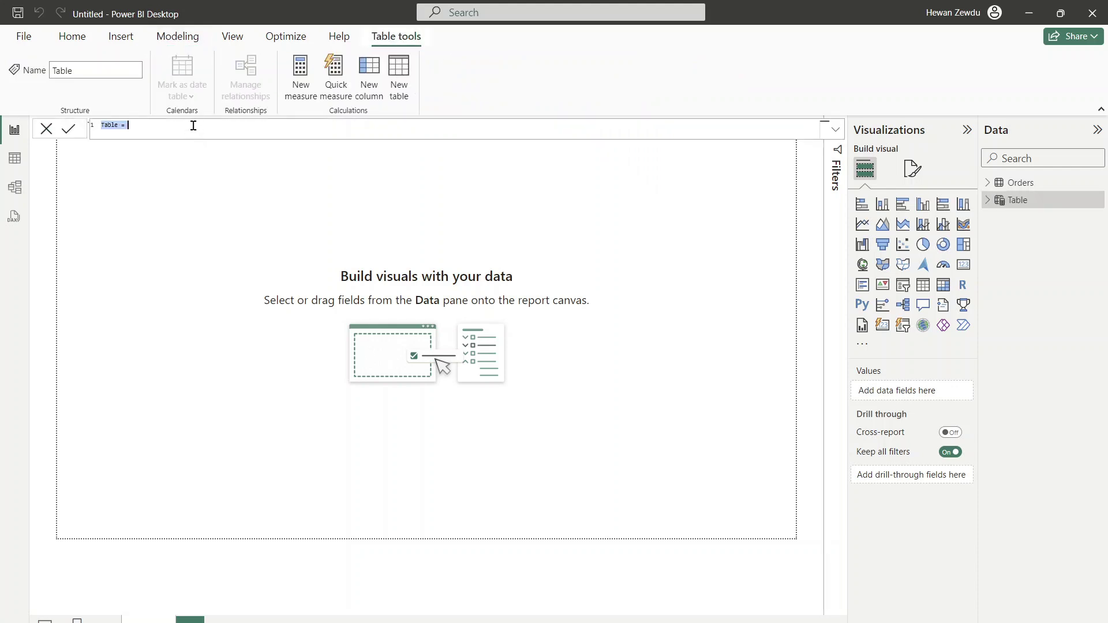
{"action": "scroll", "coordinate": [193, 125], "scroll_direction": "up", "scroll_amount": 5}
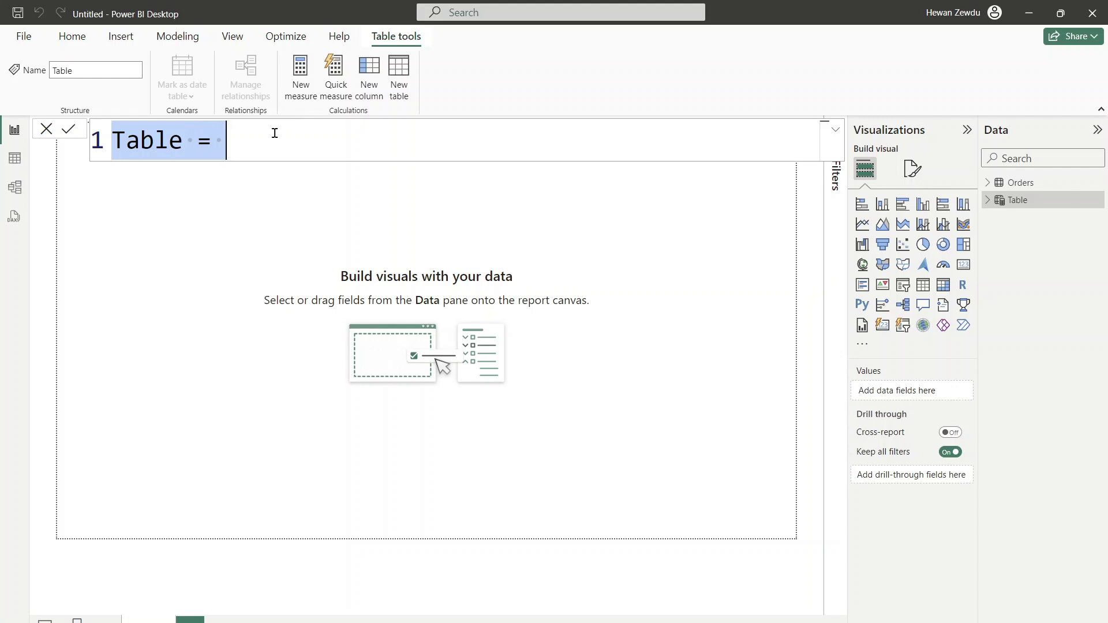
{"action": "key", "text": "BackSpace"}
{"action": "type", "text": "_"}
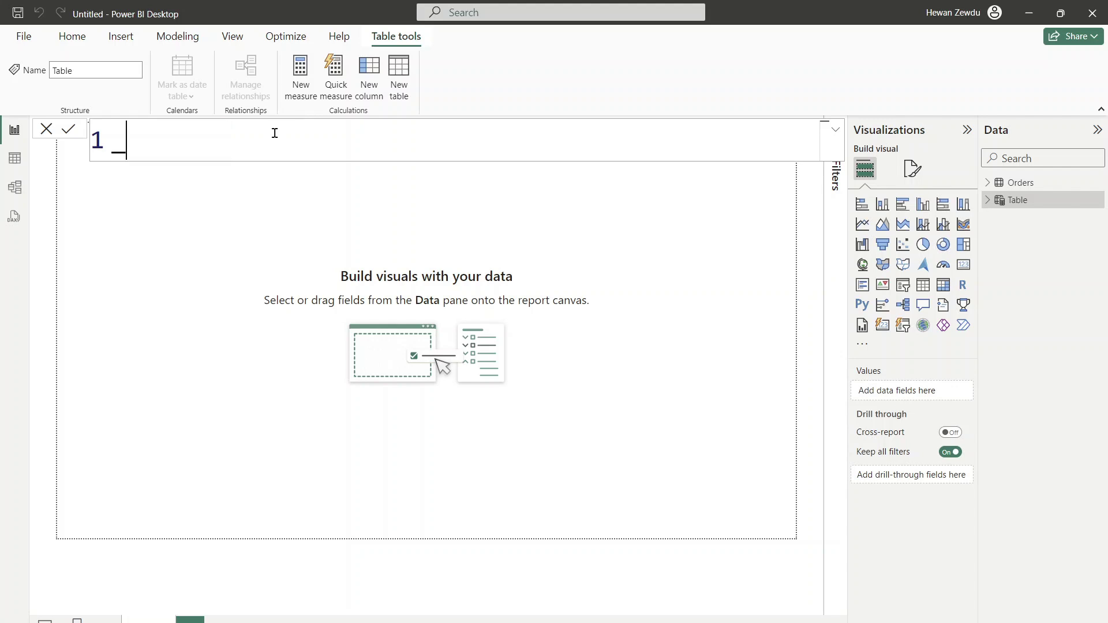
{"action": "type", "text": "date ="}
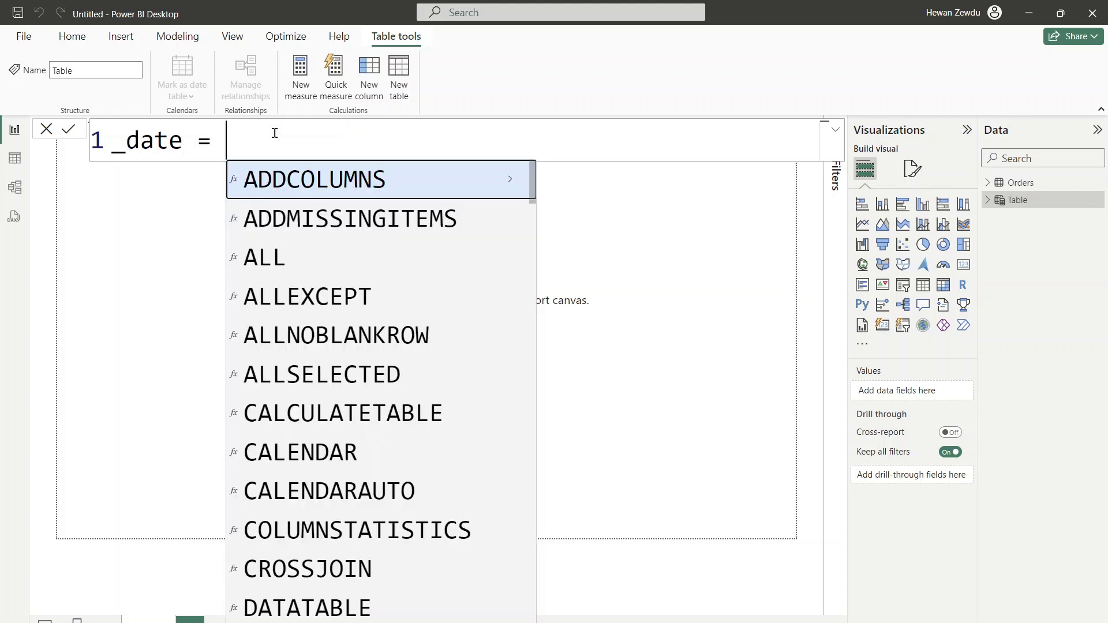
Step: Start the _date formula as ADDCOLUMNS over CALENDARAUTO()
{"action": "key", "text": "shift+Return"}
{"action": "key", "text": "shift+Return"}
{"action": "key", "text": "Up"}
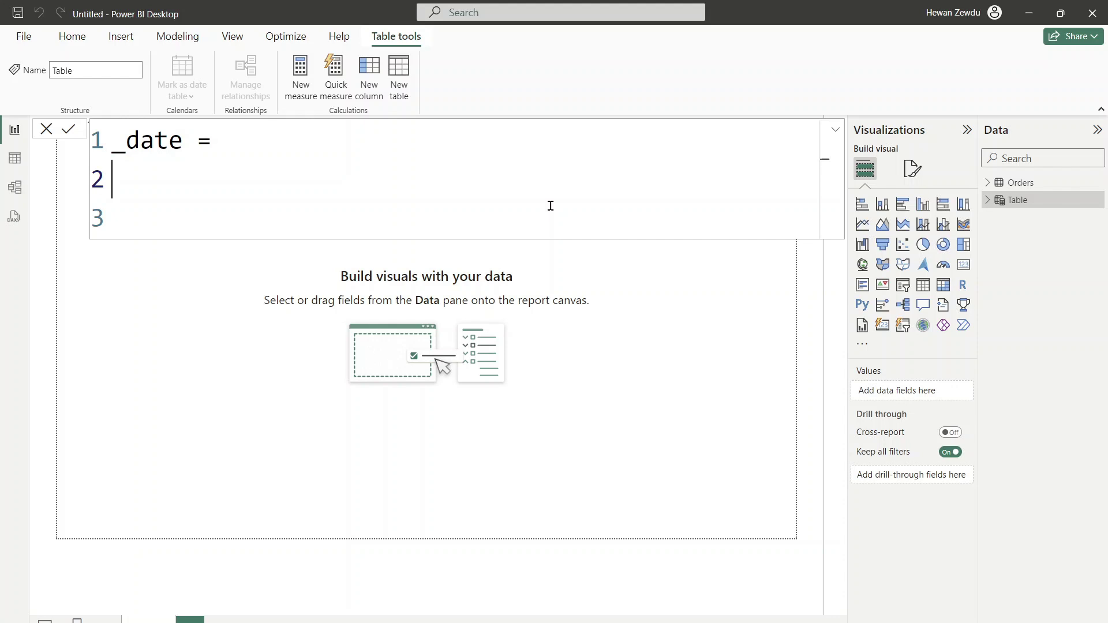
{"action": "type", "text": "add"}
{"action": "key", "text": "Tab"}
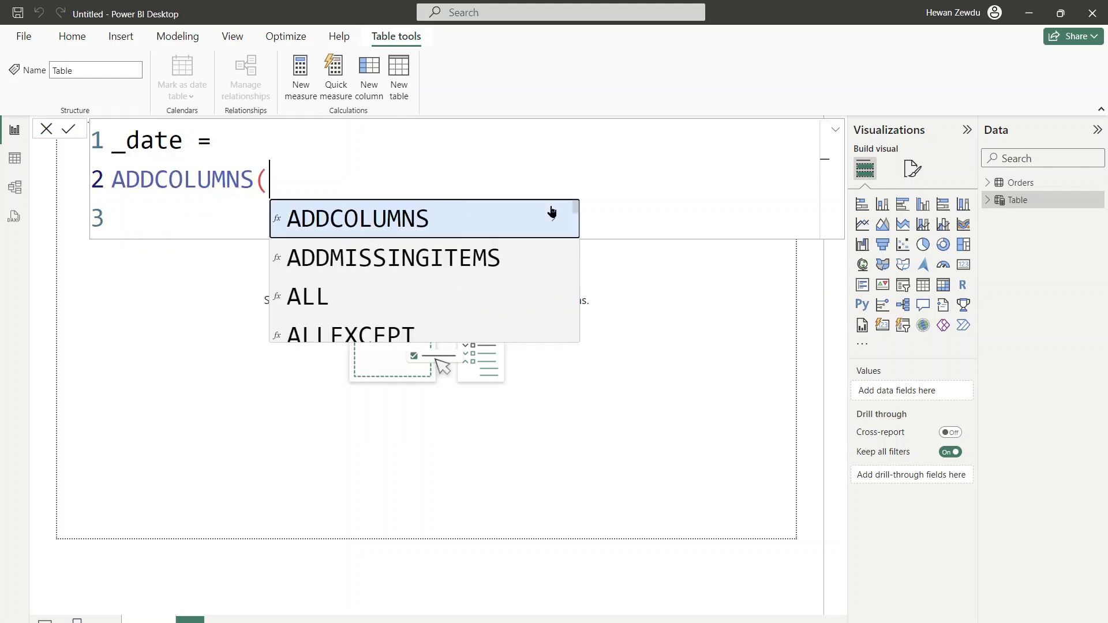
{"action": "key", "text": "shift+Return"}
{"action": "type", "text": "cal"}
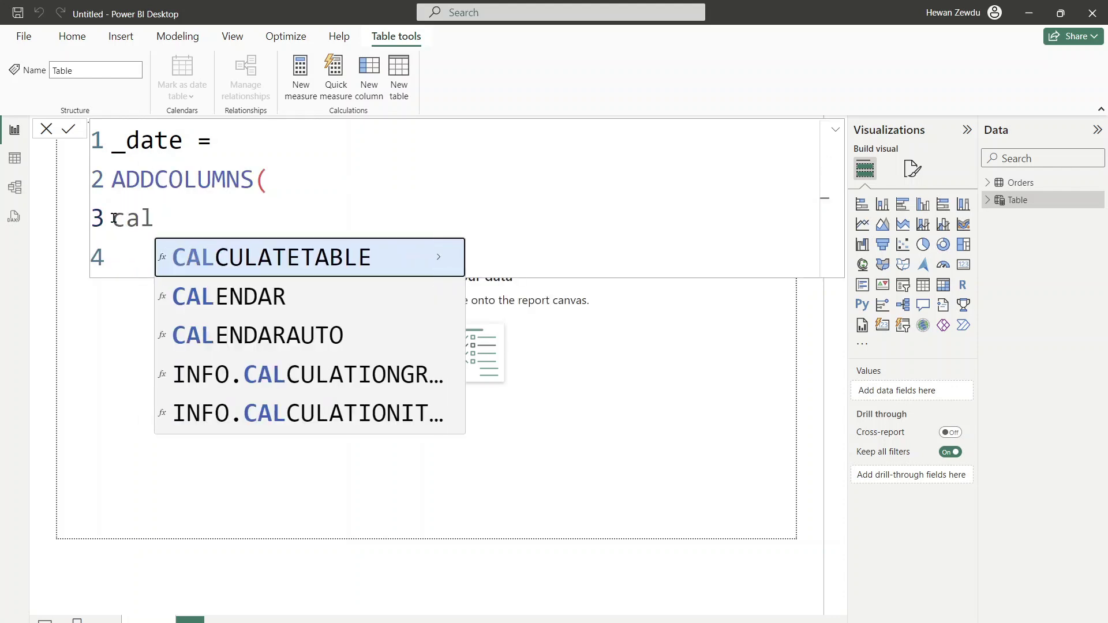
{"action": "left_click", "coordinate": [218, 336]}
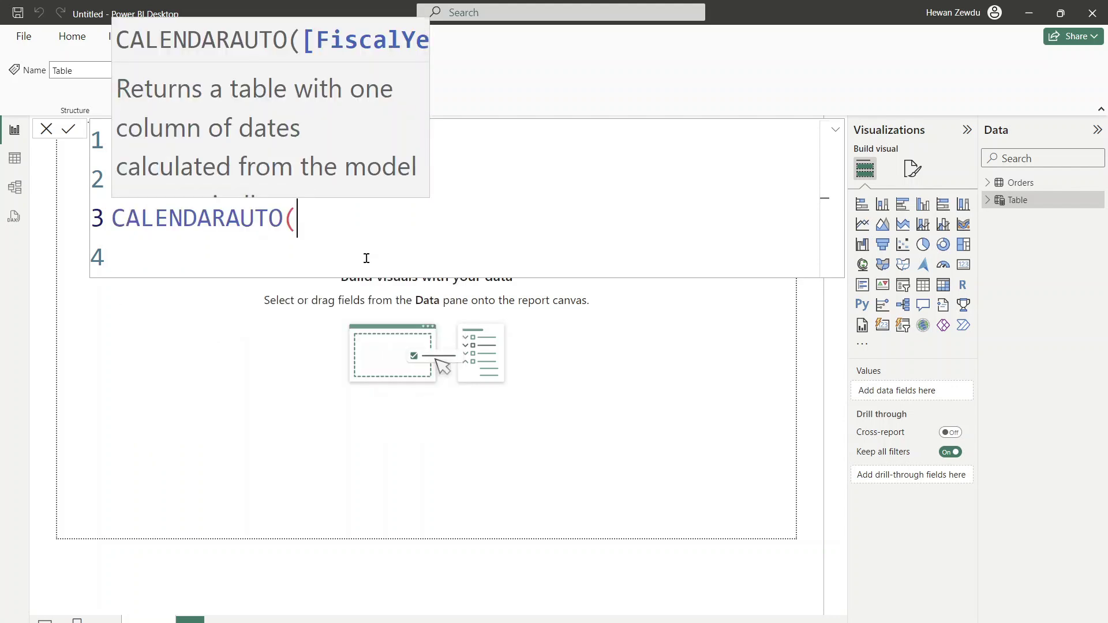
{"action": "type", "text": ")"}
Step: Add "Year", "Month" and "Day" columns from YEAR, MONTH and DAY of [Date], then commit the formula
{"action": "key", "text": "shift+Return"}
{"action": "type", "text": ",\"Year"}
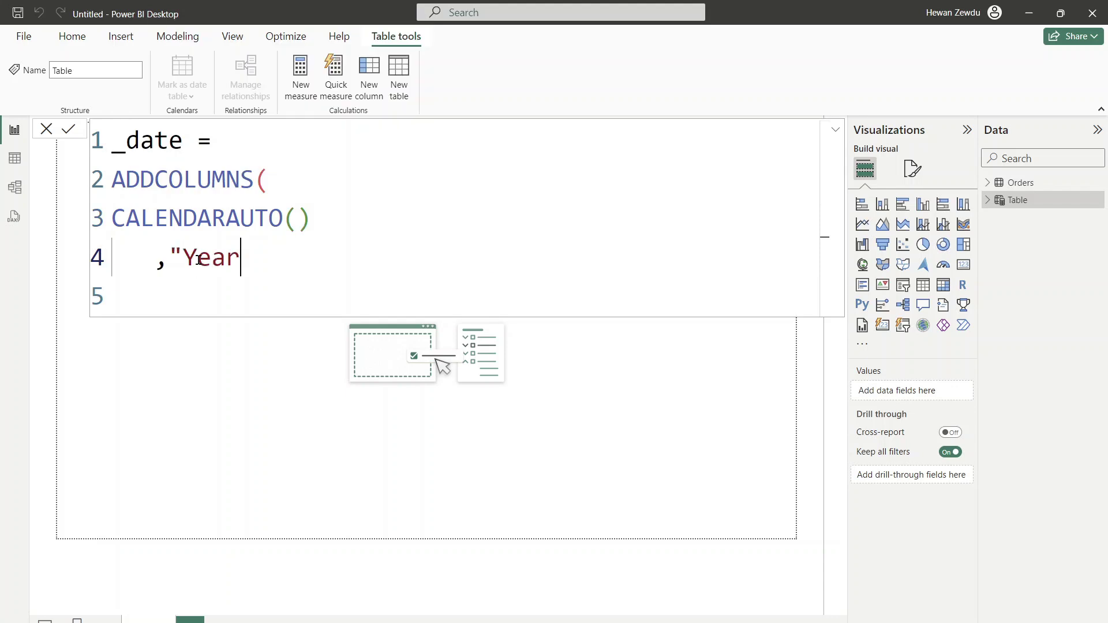
{"action": "type", "text": "\", YEAR("}
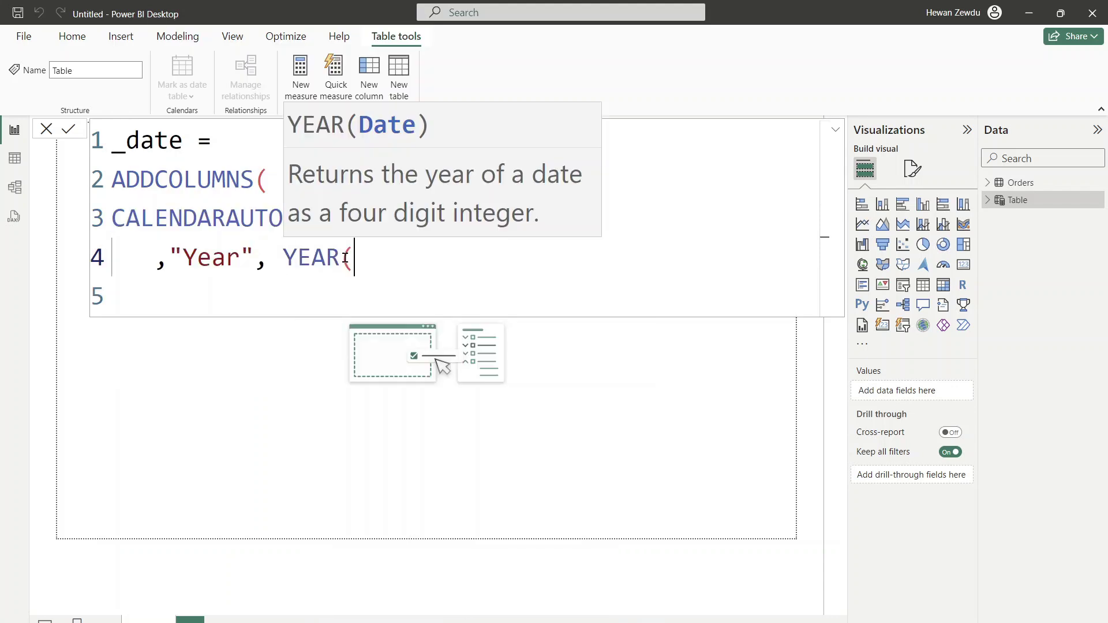
{"action": "type", "text": "[Date])"}
{"action": "key", "text": "shift+Return"}
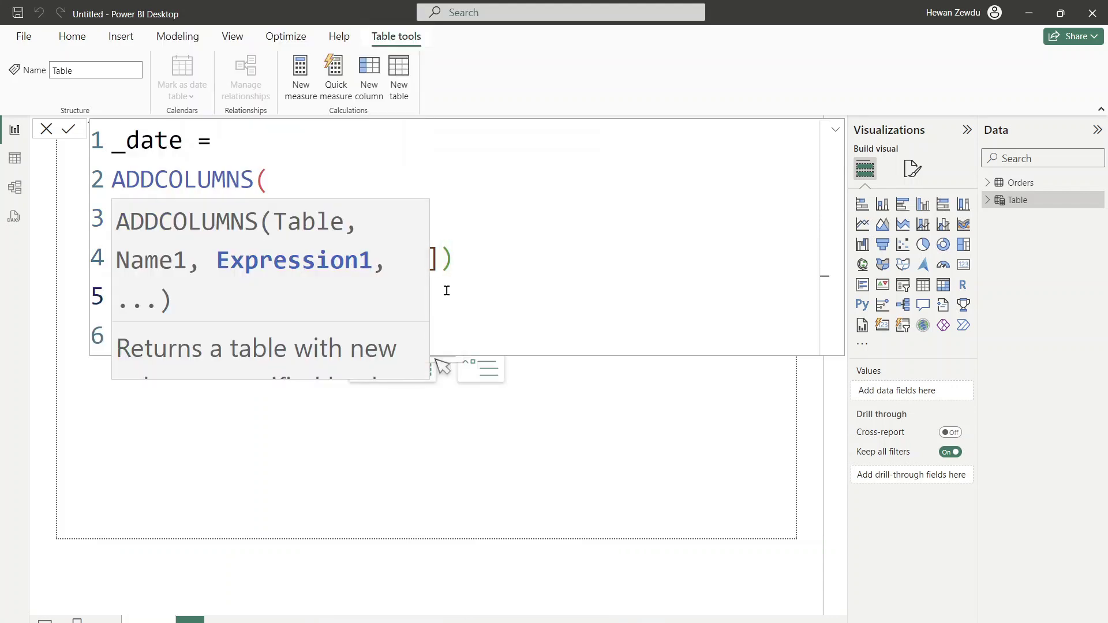
{"action": "left_click", "coordinate": [204, 297]}
{"action": "type", "text": ",\""}
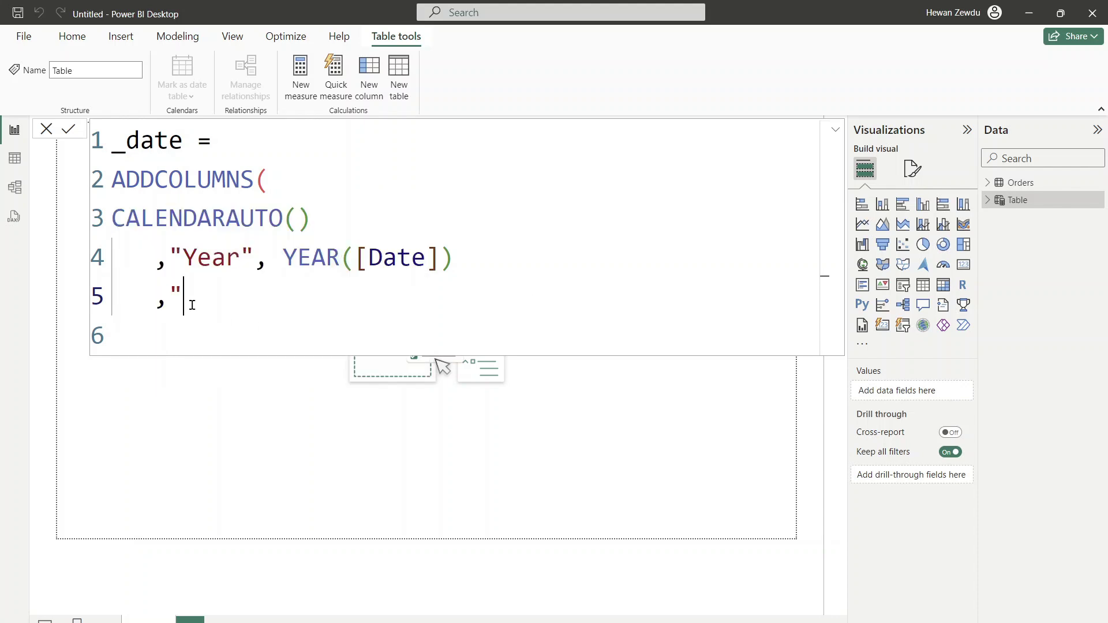
{"action": "type", "text": "Month\","}
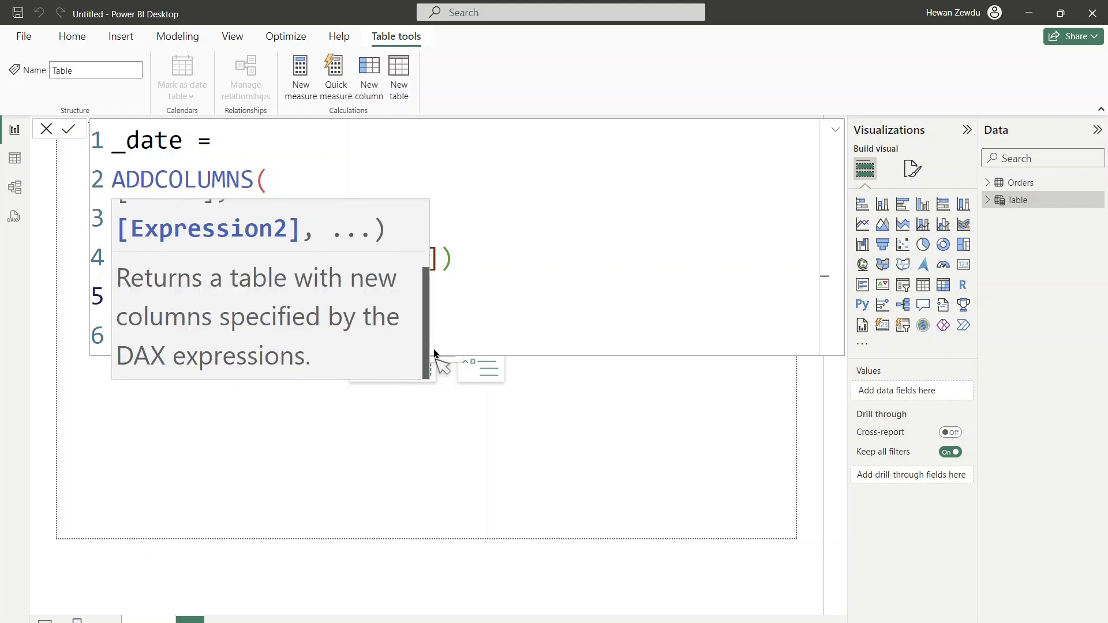
{"action": "type", "text": " MONTH("}
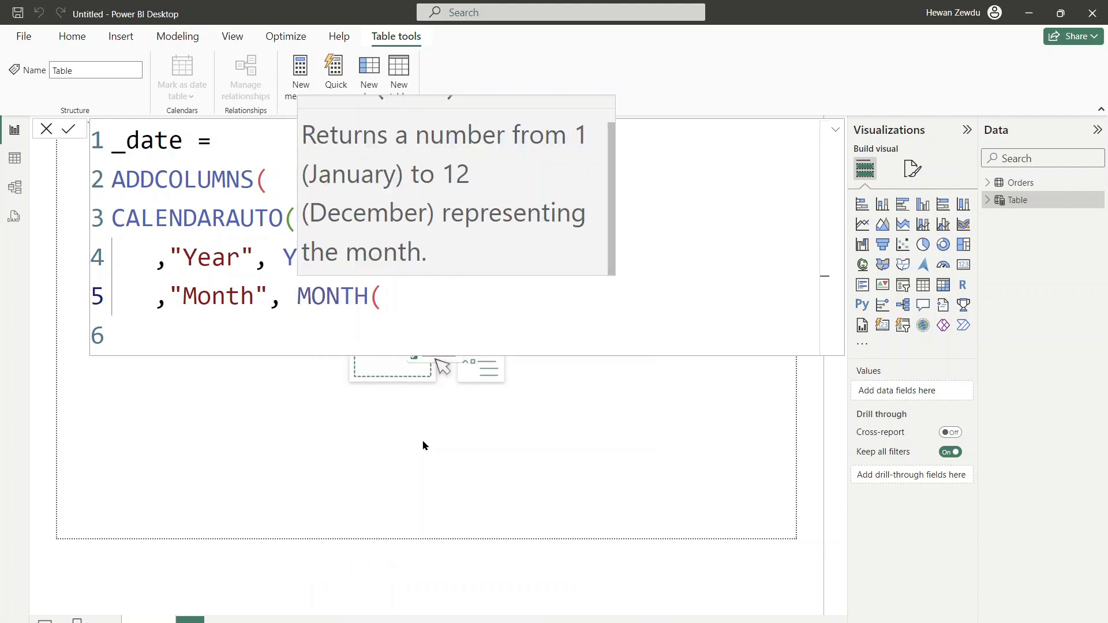
{"action": "type", "text": "[Date])"}
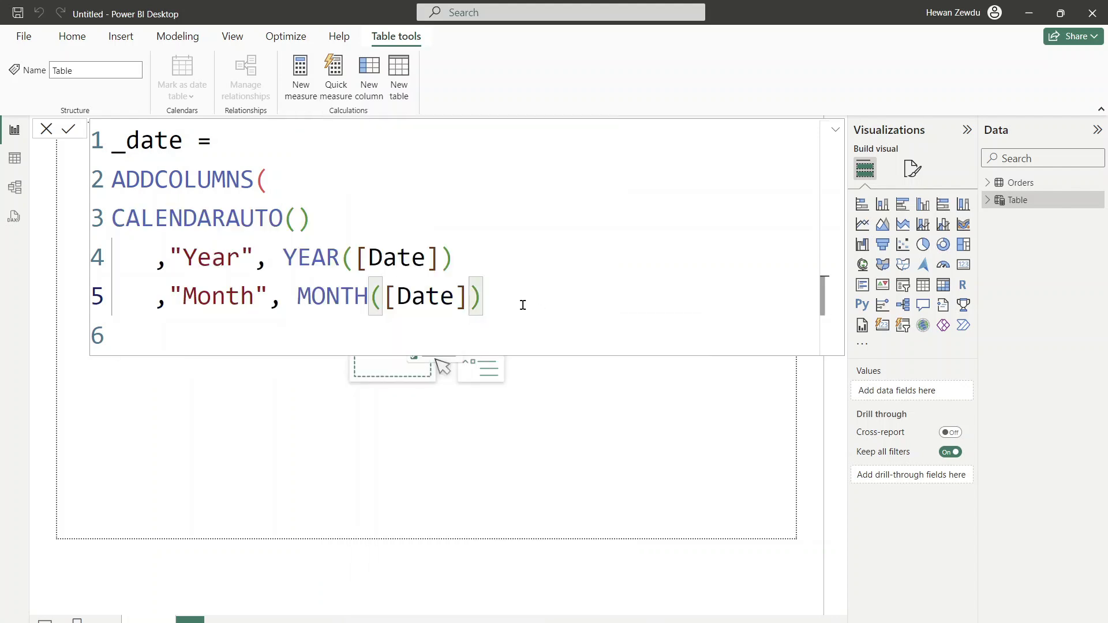
{"action": "key", "text": "Return"}
{"action": "type", "text": ",\"Da"}
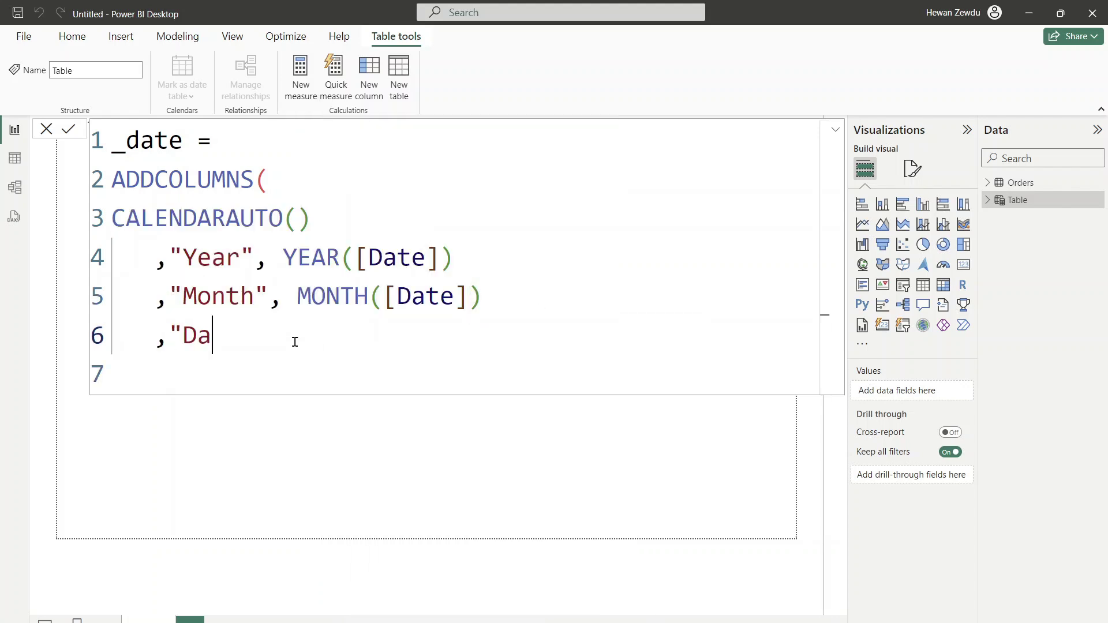
{"action": "type", "text": "y\", DAY("}
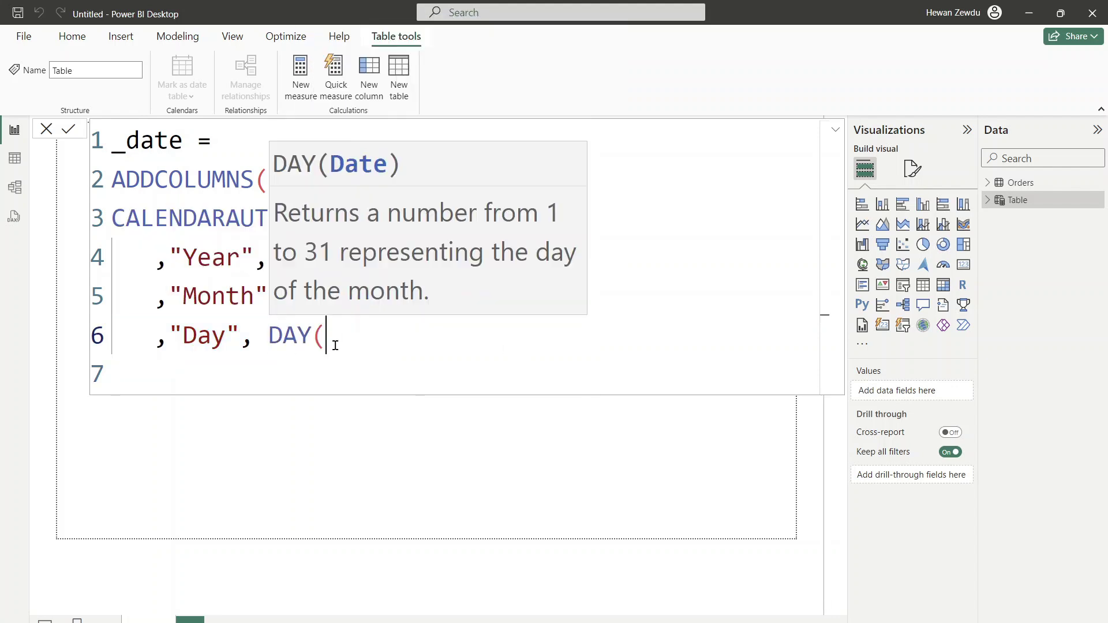
{"action": "type", "text": "[Date])"}
{"action": "key", "text": "shift+Return"}
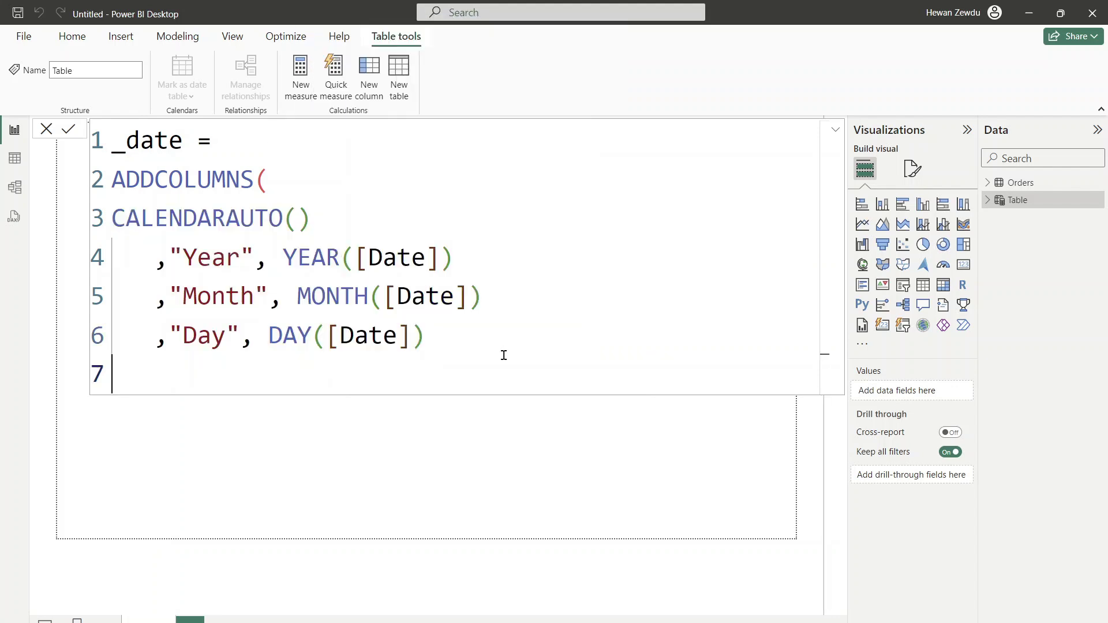
{"action": "type", "text": ")"}
{"action": "key", "text": "Return"}
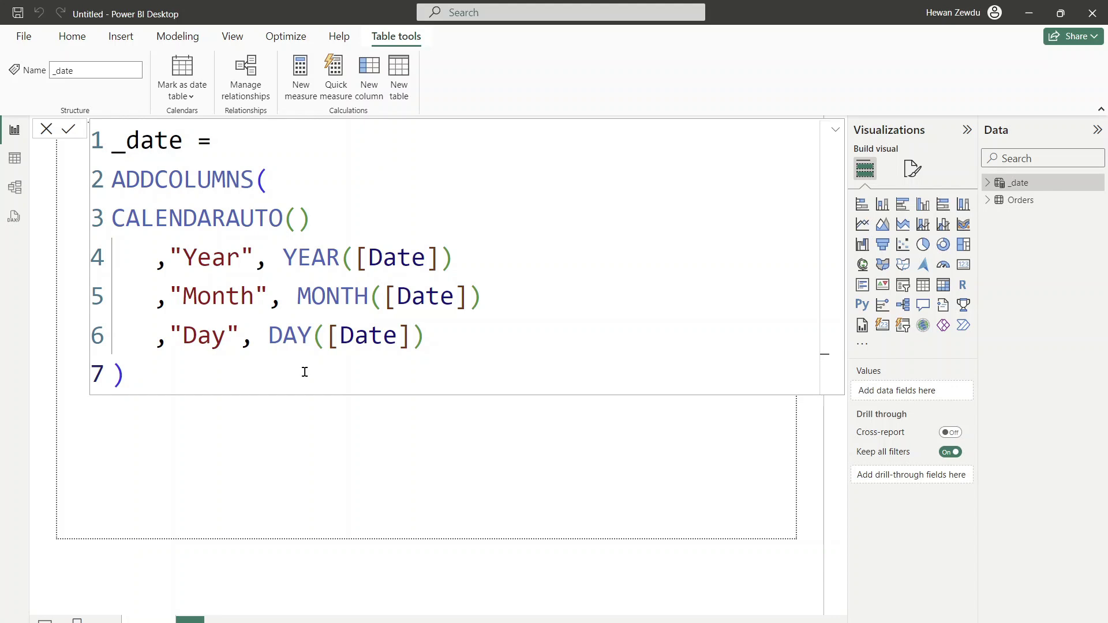
{"action": "left_click", "coordinate": [13, 155]}
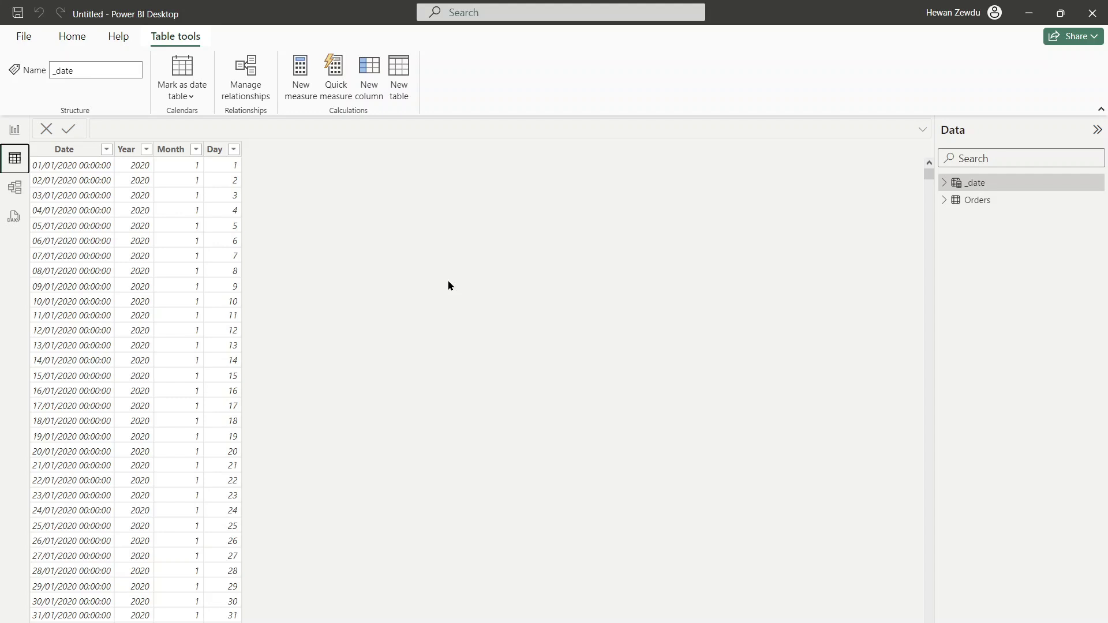
{"action": "left_click", "coordinate": [15, 130]}
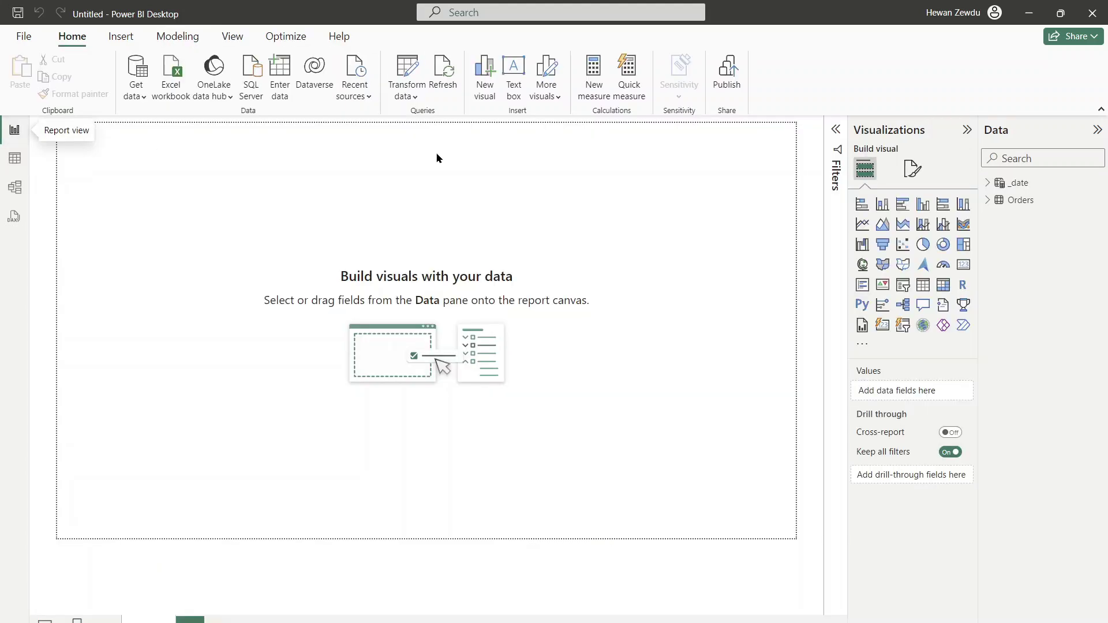
Step: Reopen the _date formula and begin a new "Month Year" column using FORMAT
{"action": "left_click", "coordinate": [1011, 184]}
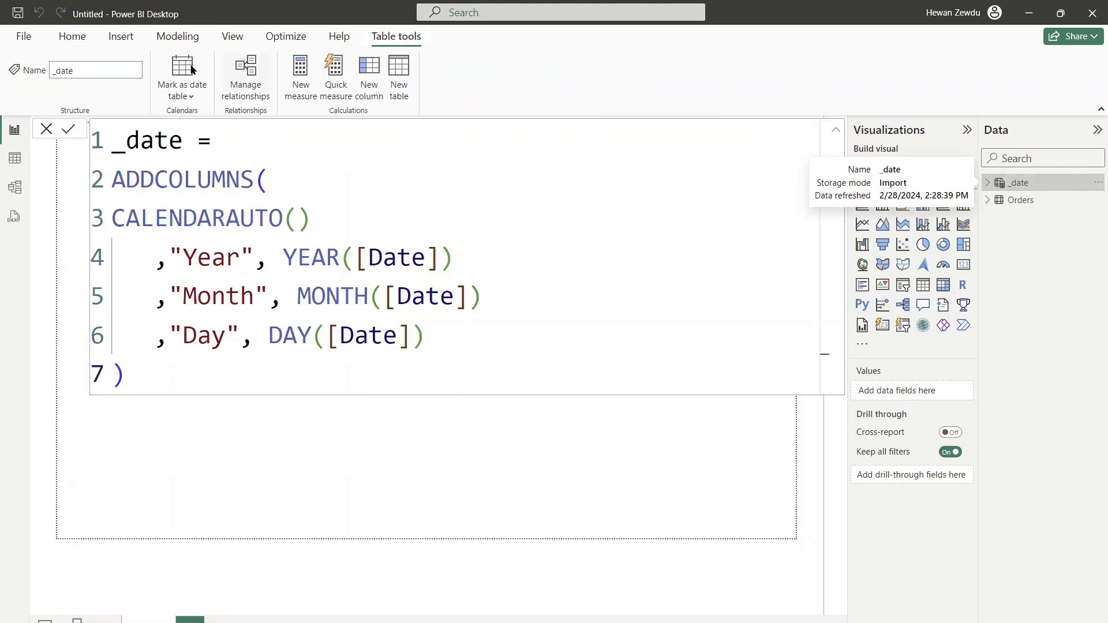
{"action": "left_click", "coordinate": [179, 38]}
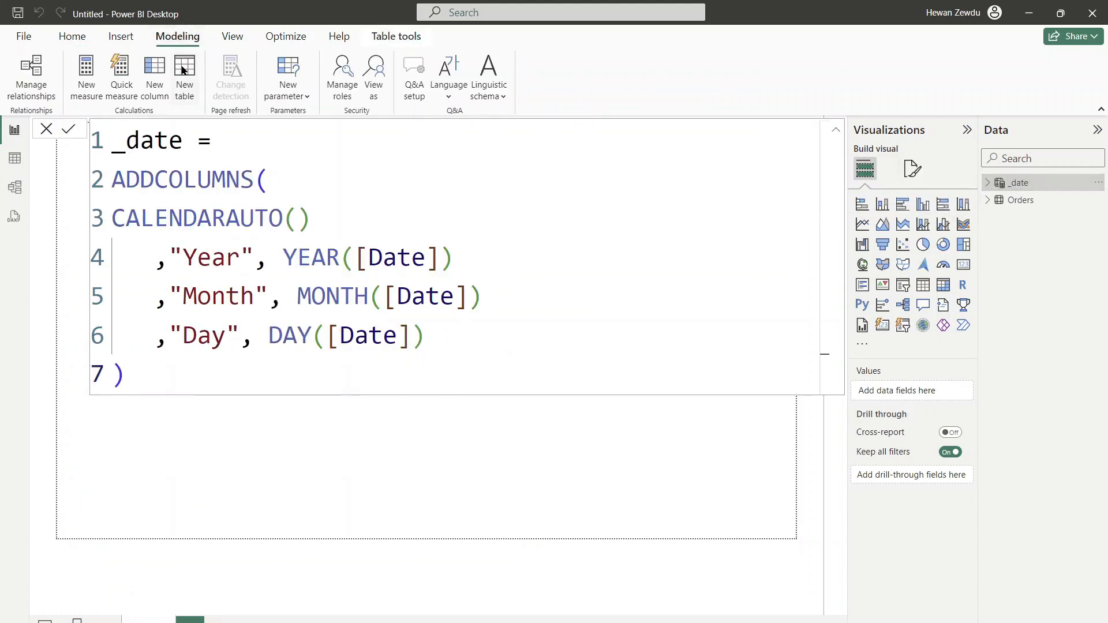
{"action": "left_click", "coordinate": [440, 325]}
{"action": "key", "text": "shift+Return"}
{"action": "type", "text": ", \""}
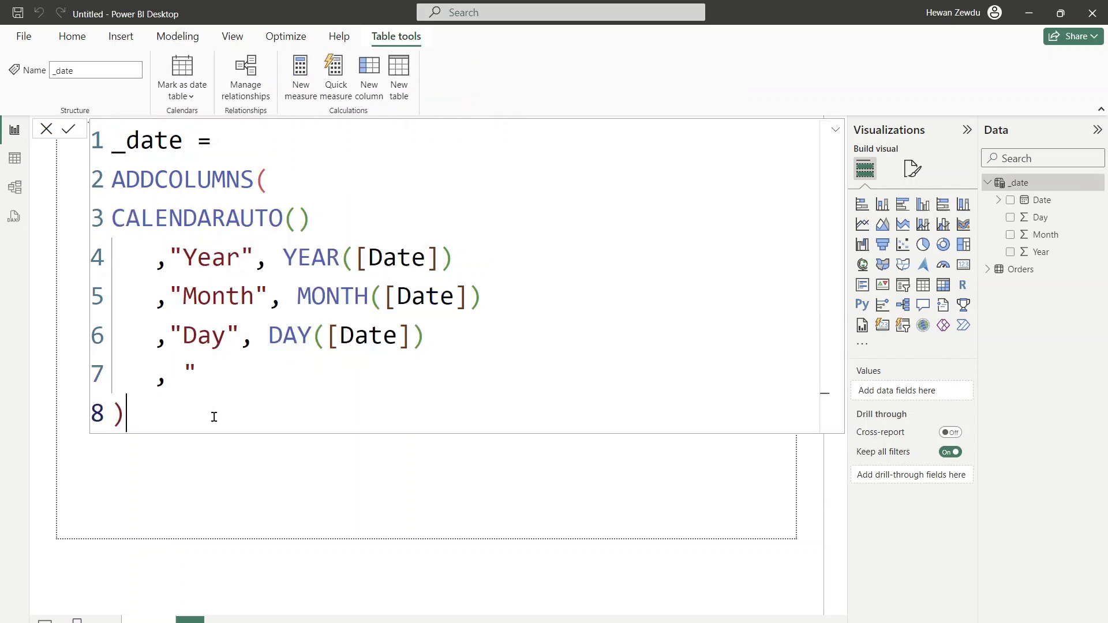
{"action": "type", "text": "Month Year\","}
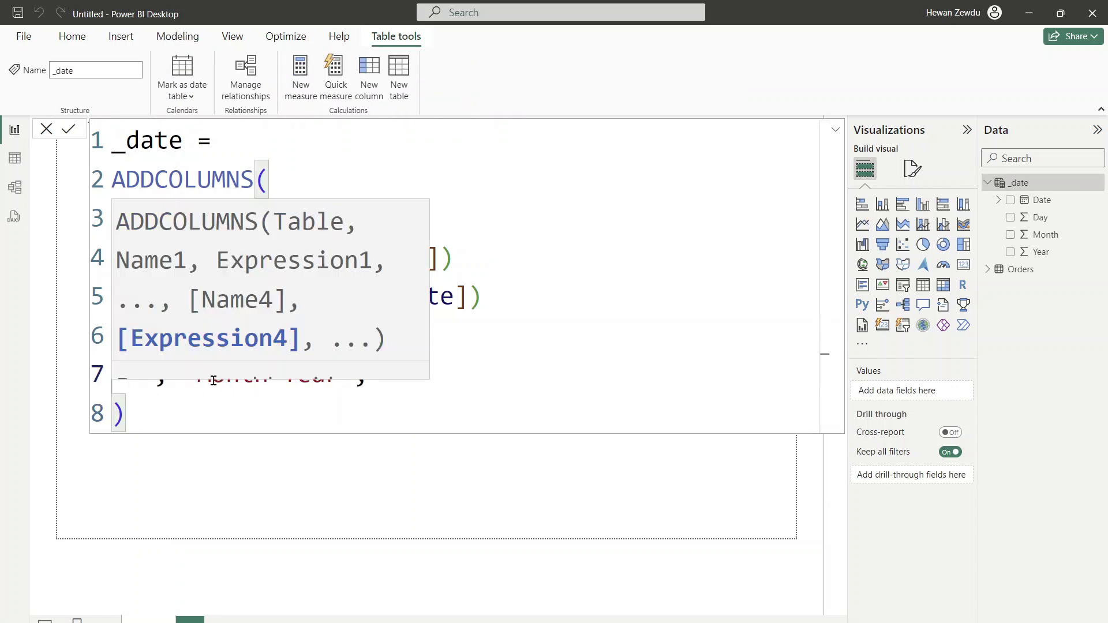
{"action": "type", "text": " form"}
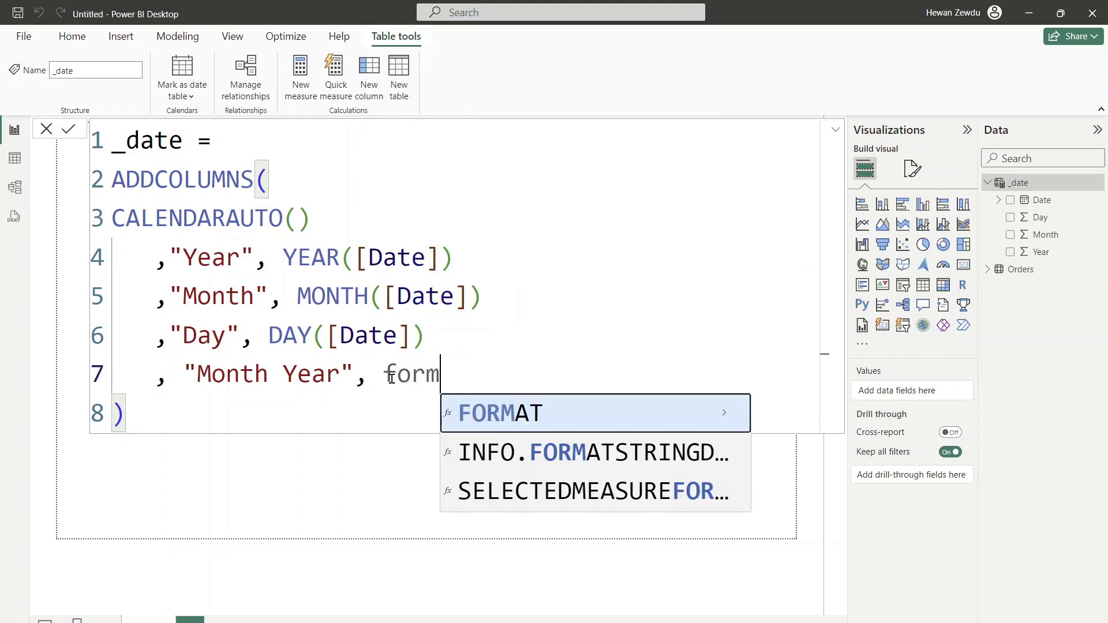
{"action": "key", "text": "Tab"}
Step: Complete it as FORMAT([Date], "yyyy-MMM") with the format string quoted, and commit
{"action": "type", "text": "[Date]"}
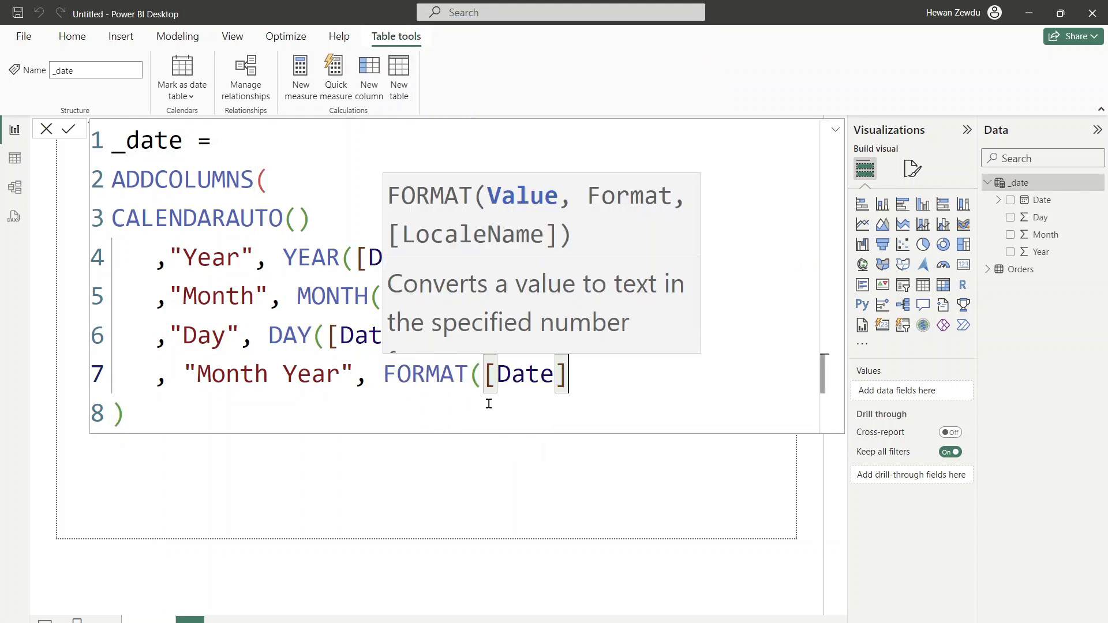
{"action": "type", "text": ","}
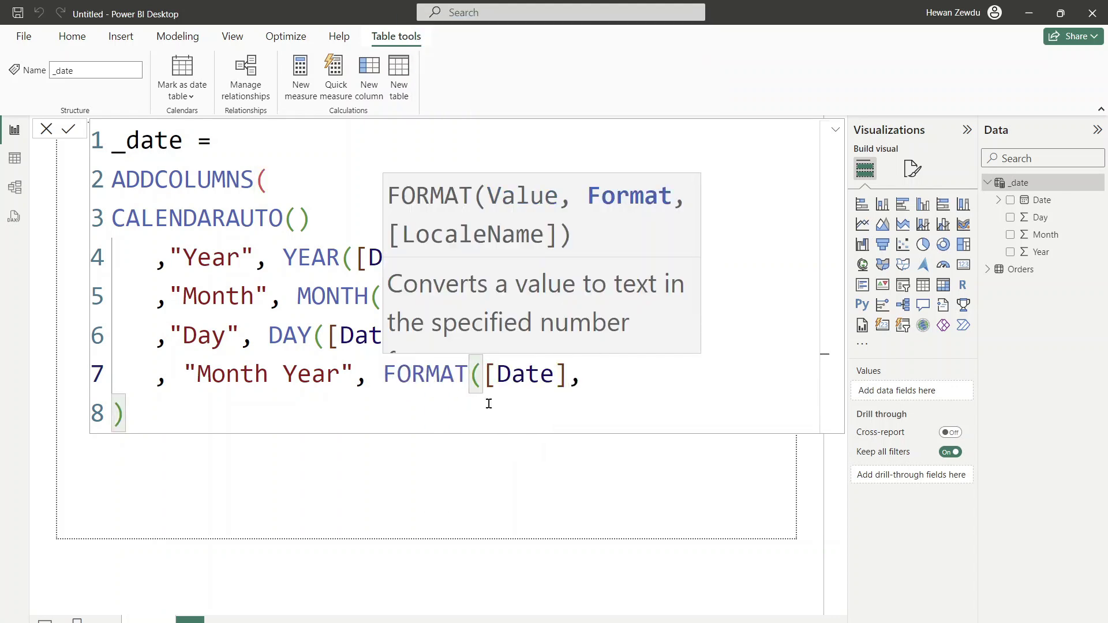
{"action": "type", "text": " yyyy-MMM)"}
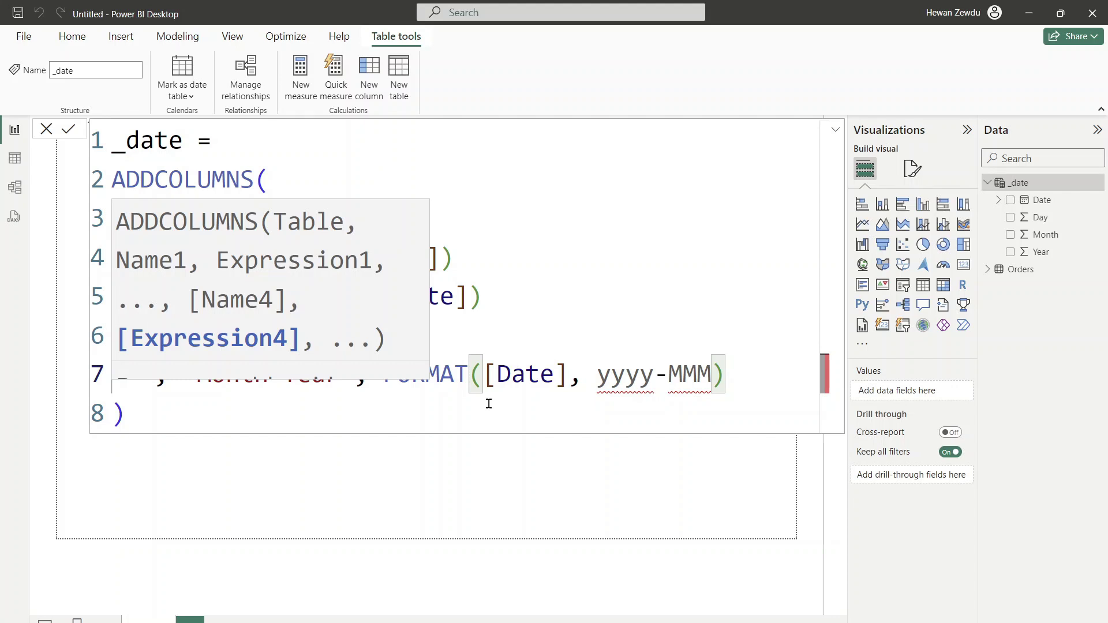
{"action": "left_click", "coordinate": [597, 375]}
{"action": "type", "text": "\""}
{"action": "left_click", "coordinate": [726, 375]}
{"action": "type", "text": "\""}
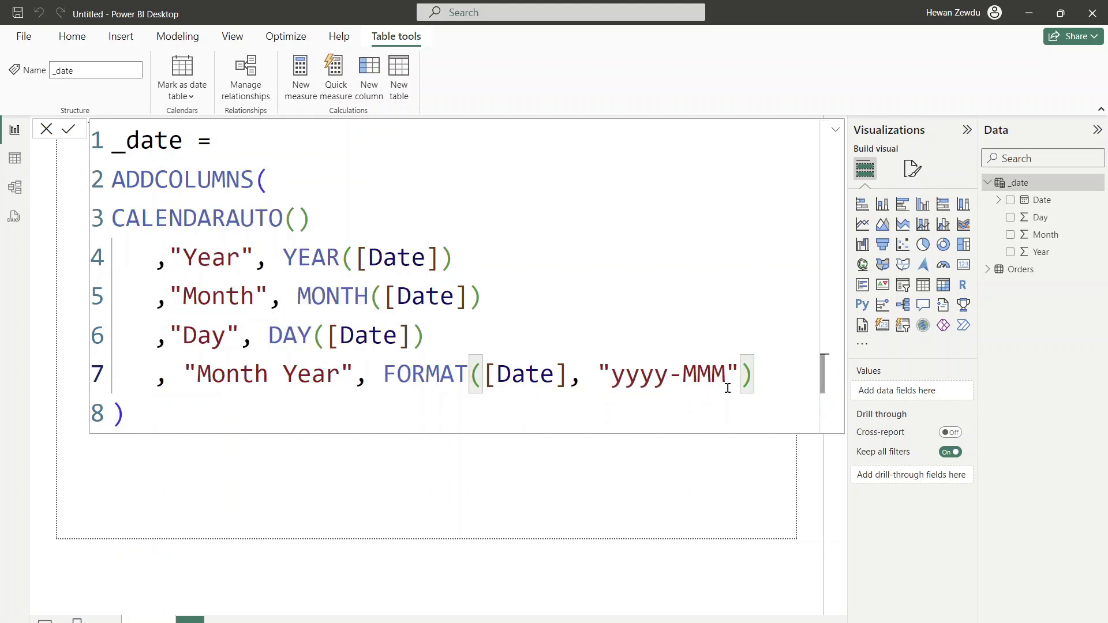
{"action": "key", "text": "Return"}
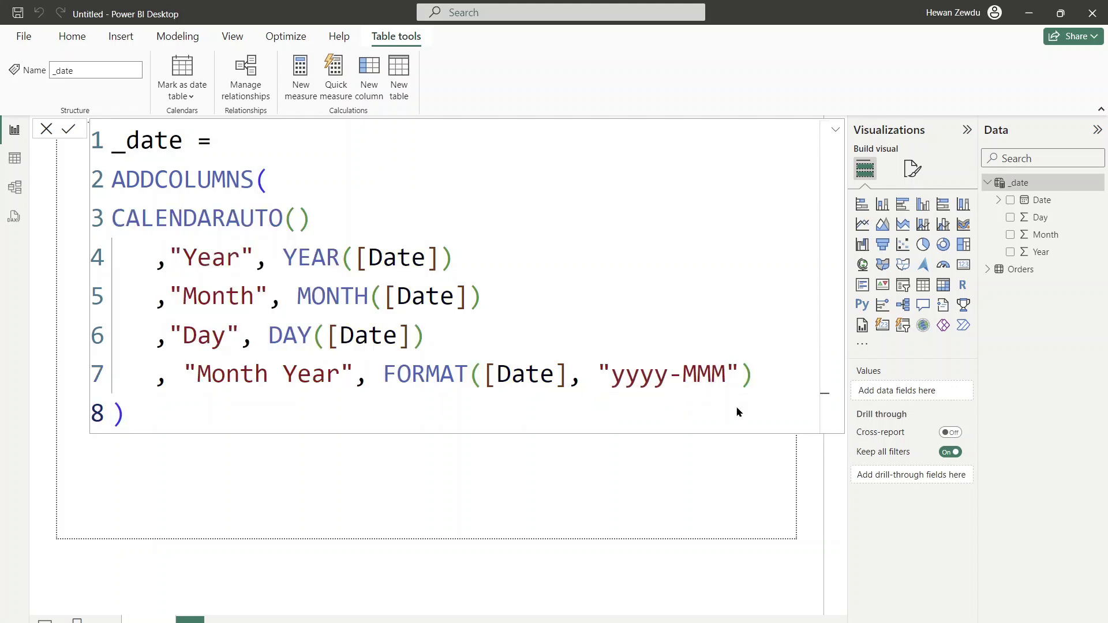
Step: View the _date table's rows in Table view to confirm Month Year values like 2020-Jan
{"action": "left_click", "coordinate": [14, 160]}
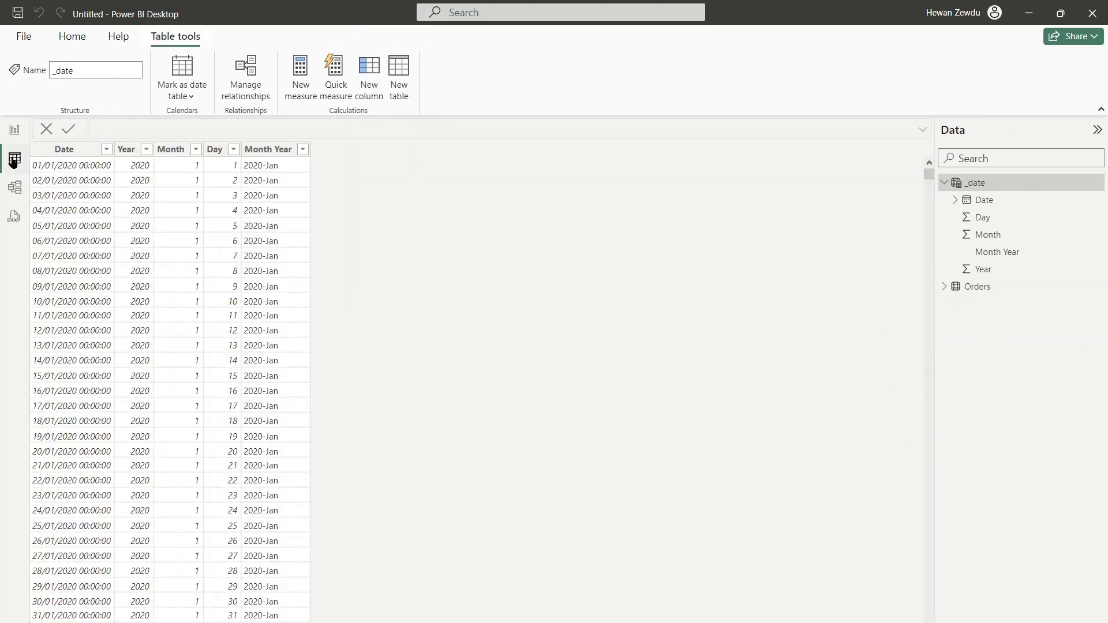
Step: In Model view, relate Orders' Order Date to _date's Date, then go back to the report page
{"action": "left_click", "coordinate": [14, 187]}
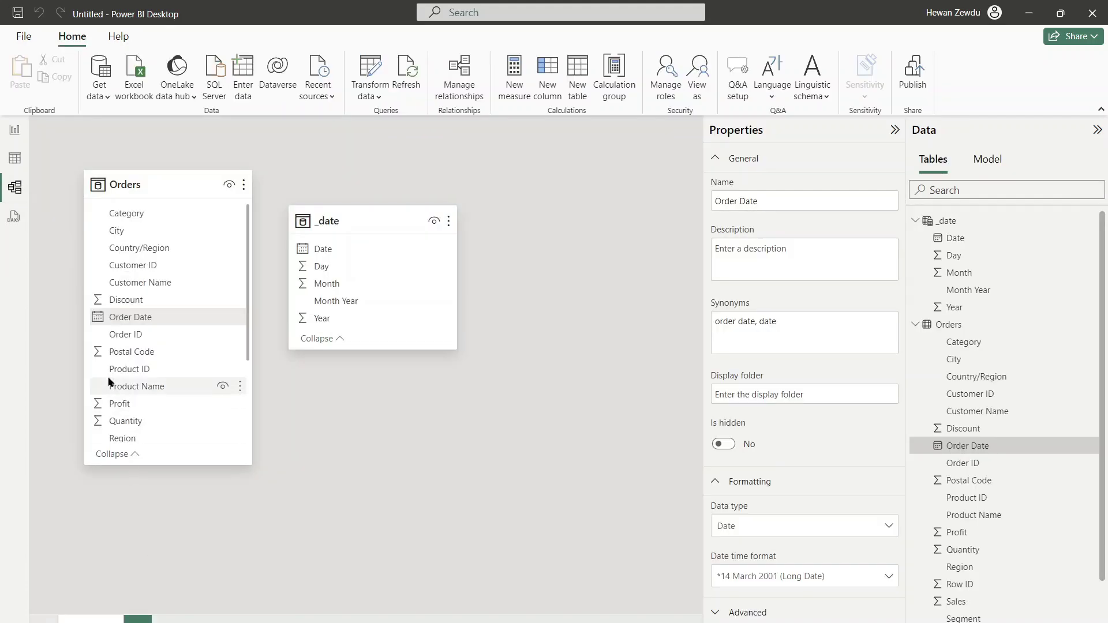
{"action": "left_click", "coordinate": [149, 319]}
{"action": "left_click_drag", "start_coordinate": [149, 319], "coordinate": [357, 251]}
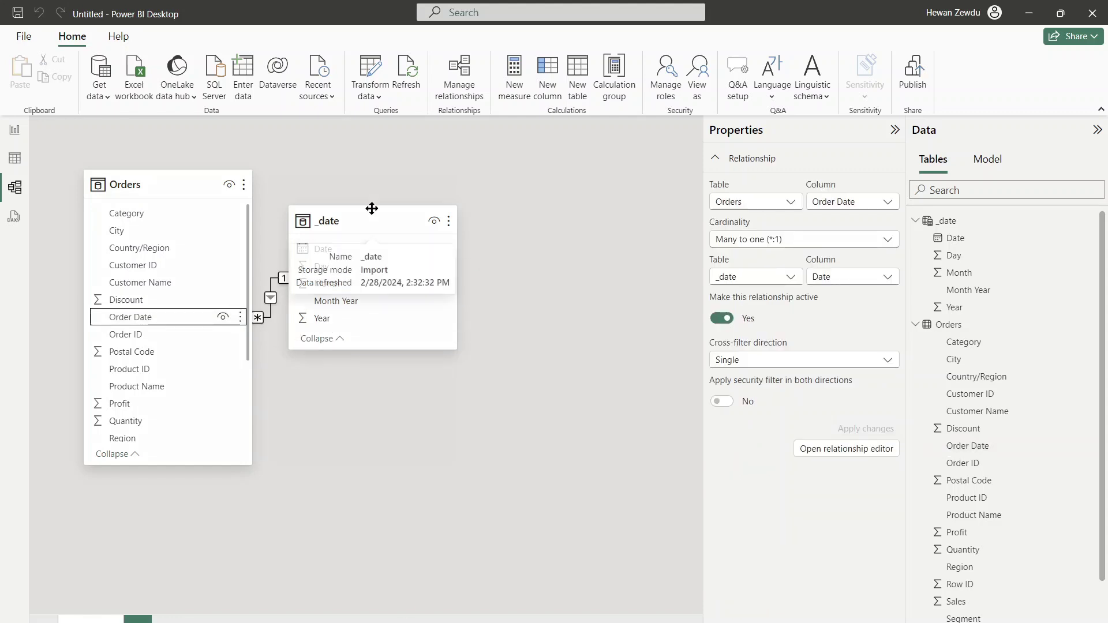
{"action": "left_click_drag", "start_coordinate": [373, 209], "coordinate": [487, 223]}
{"action": "left_click", "coordinate": [13, 130]}
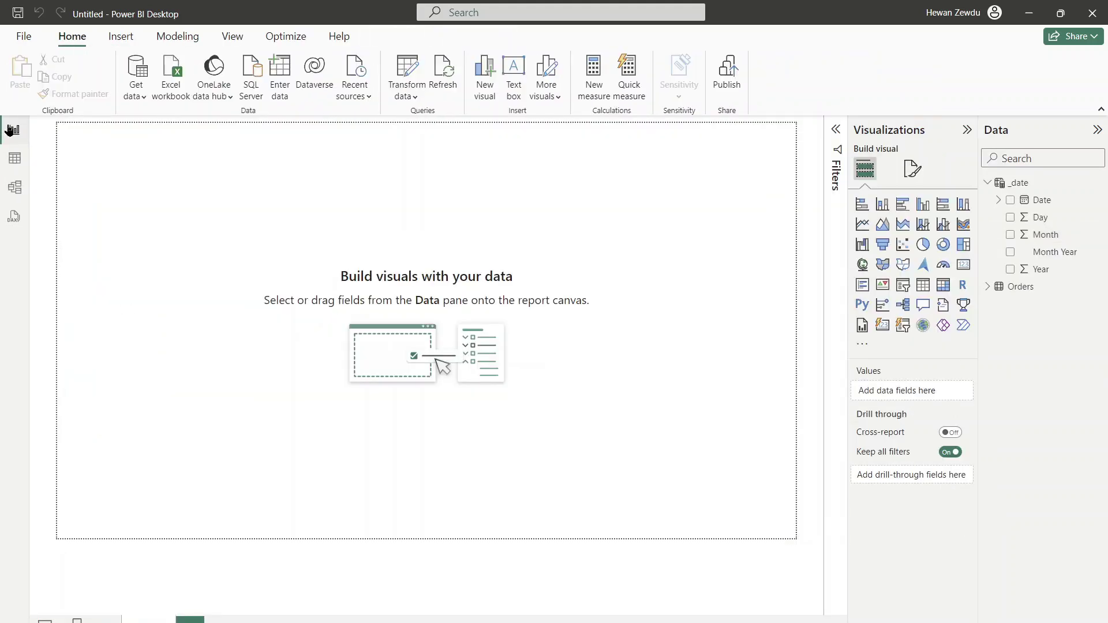
Step: Add a line chart with Month Year on the x-axis and Sales on the y-axis, enlarged across the page
{"action": "left_click", "coordinate": [863, 227]}
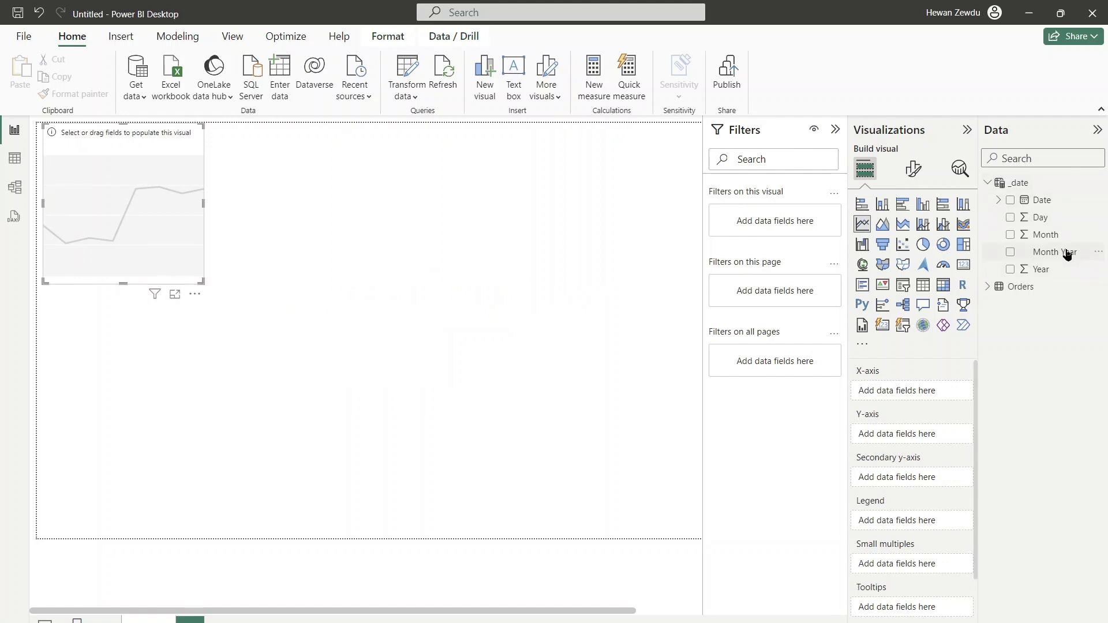
{"action": "left_click_drag", "start_coordinate": [1065, 251], "coordinate": [929, 392]}
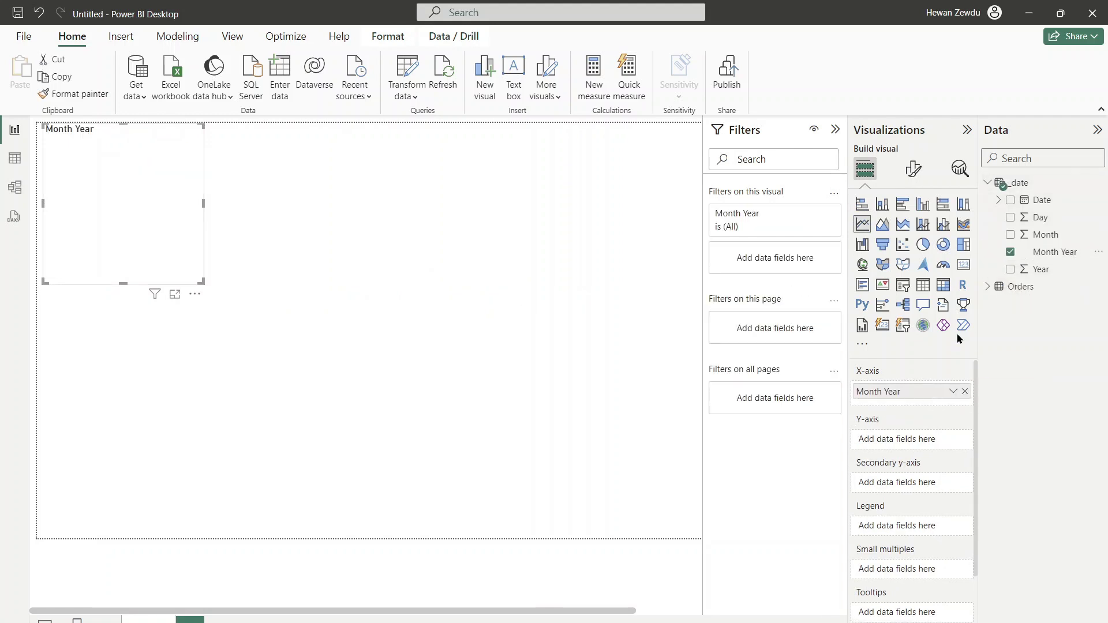
{"action": "left_click", "coordinate": [1049, 158]}
{"action": "type", "text": "SAL"}
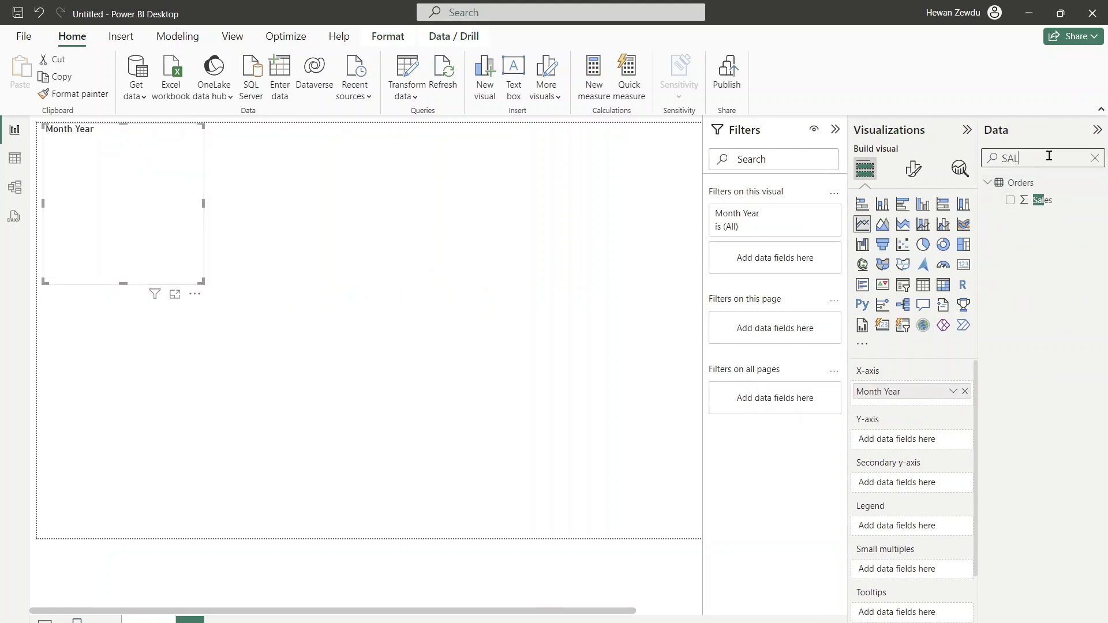
{"action": "left_click_drag", "start_coordinate": [1057, 202], "coordinate": [929, 451]}
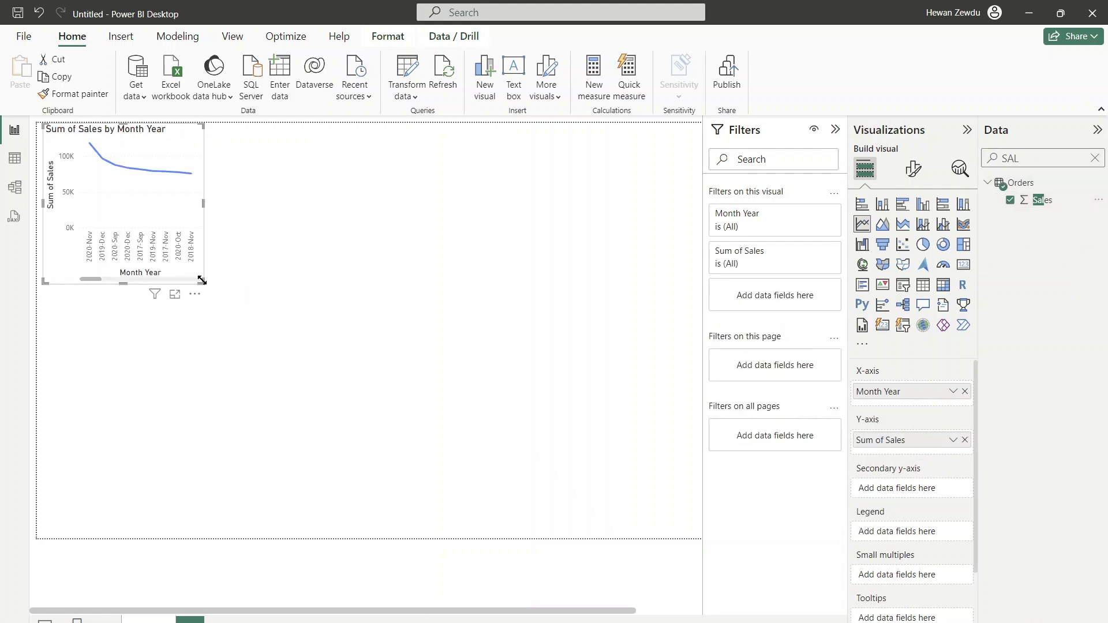
{"action": "left_click_drag", "start_coordinate": [202, 281], "coordinate": [599, 475]}
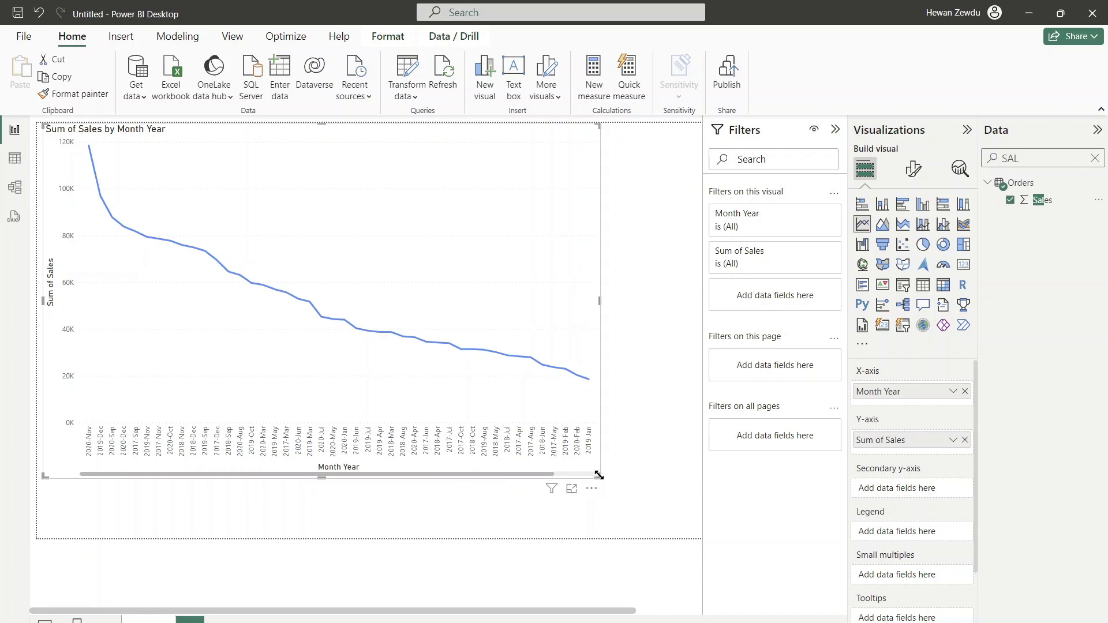
{"action": "left_click", "coordinate": [647, 439]}
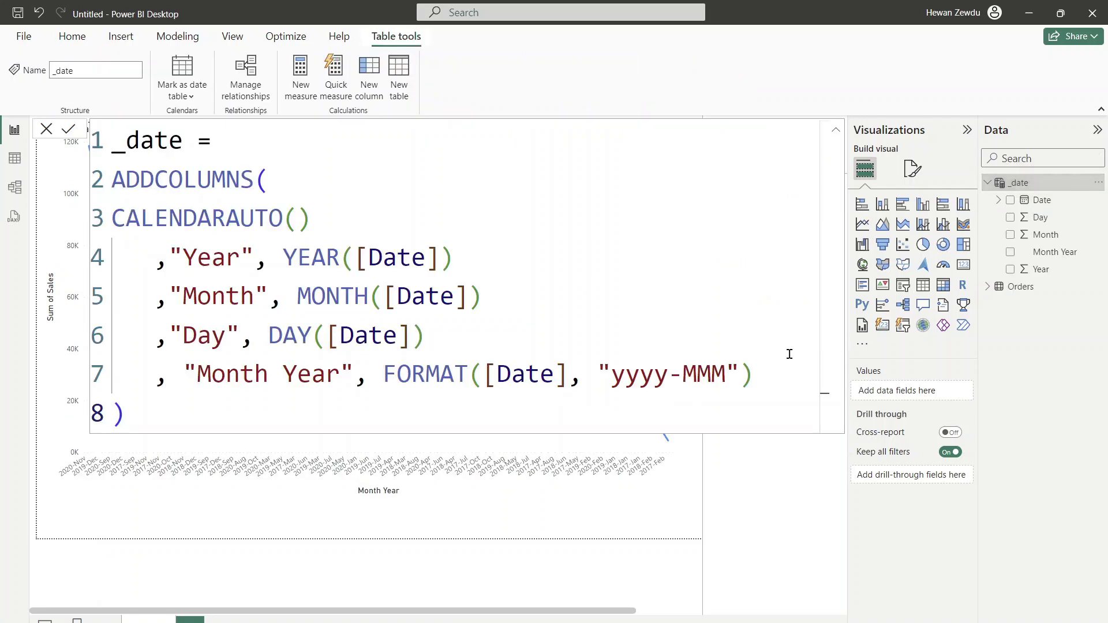
Step: Add a new "Month Year Sort" line to the _date formula starting with YEAR([Date])
{"action": "left_click", "coordinate": [766, 364]}
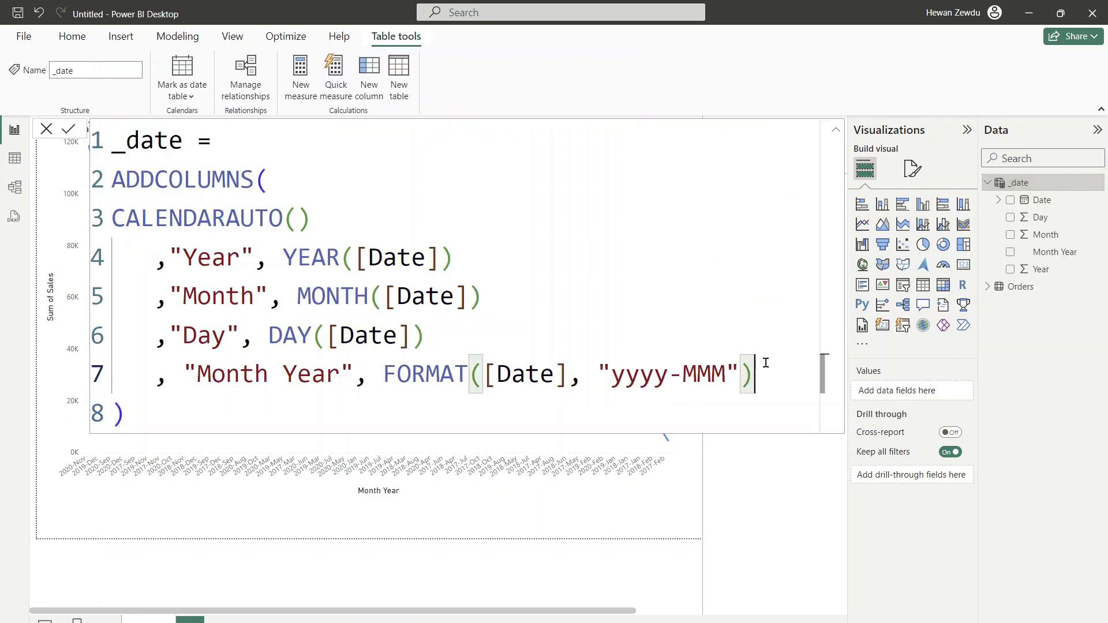
{"action": "key", "text": "Return"}
{"action": "type", "text": ","}
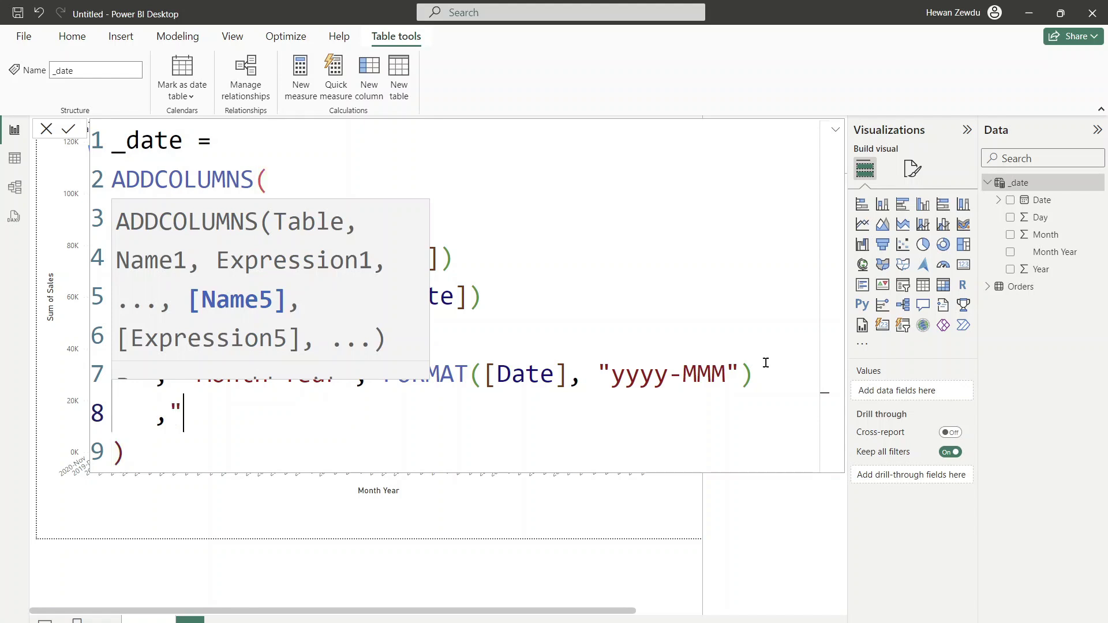
{"action": "type", "text": "m"}
{"action": "key", "text": "BackSpace"}
{"action": "type", "text": "Month Year "}
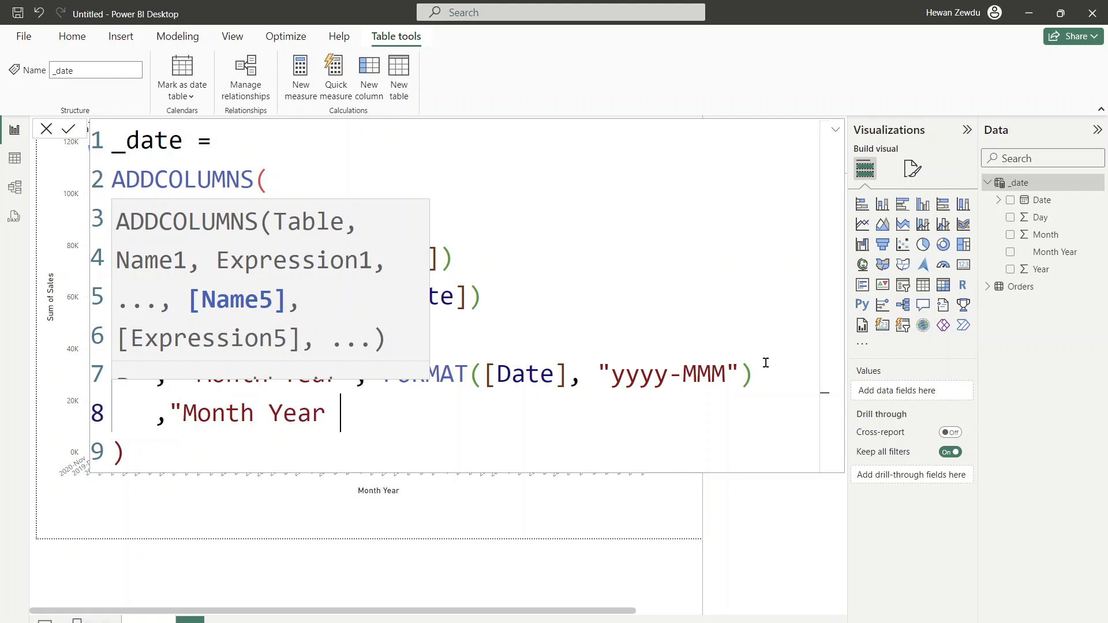
{"action": "type", "text": "Sort\""}
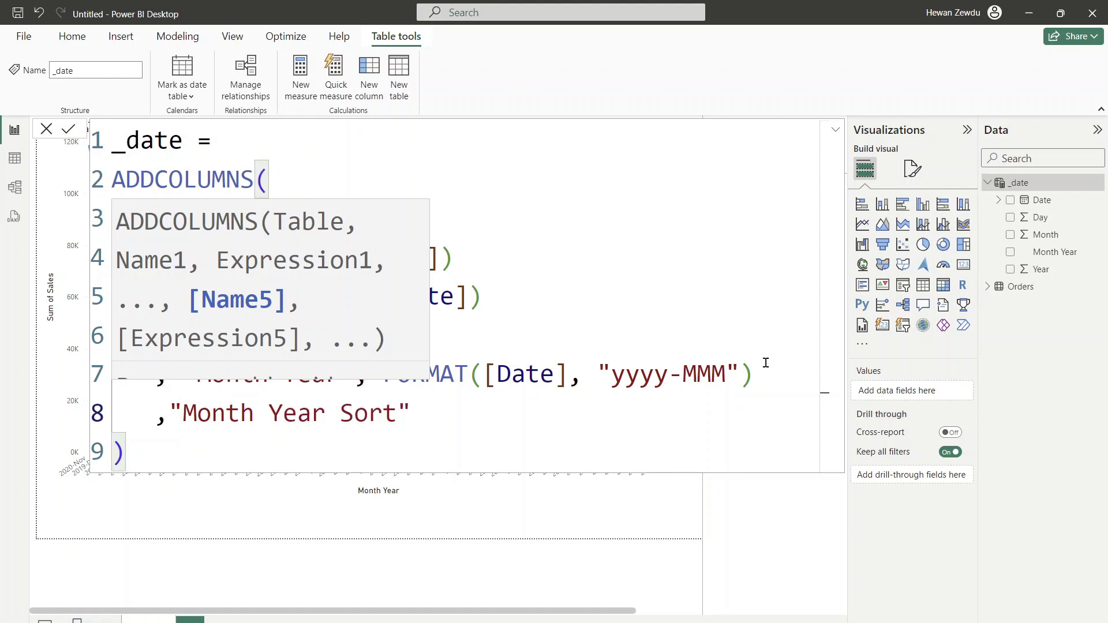
{"action": "type", "text": ", year"}
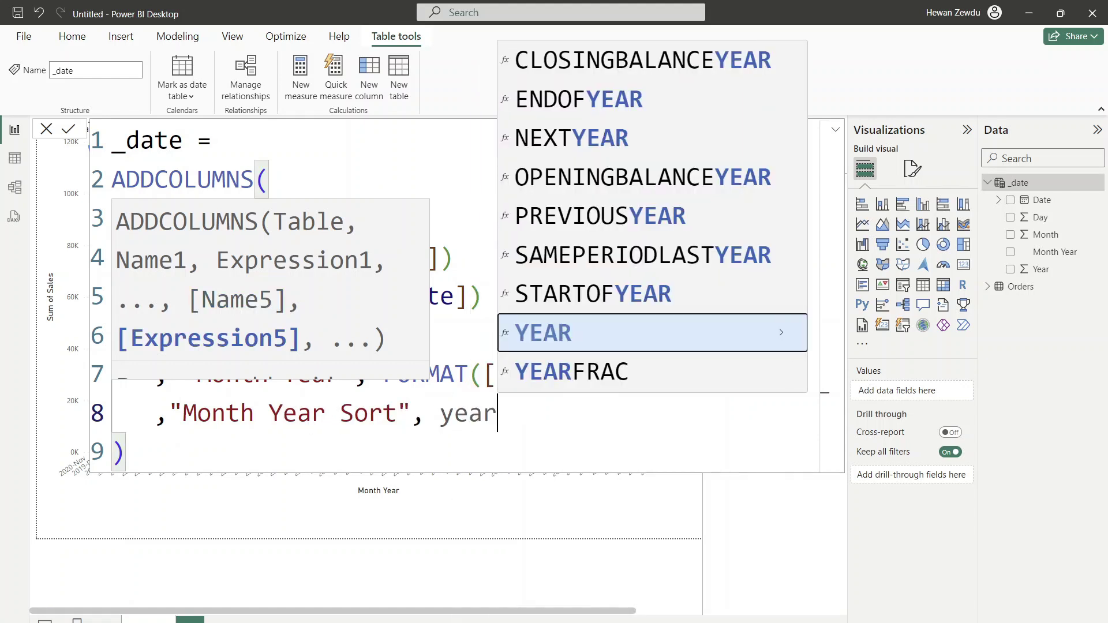
{"action": "left_click", "coordinate": [688, 336]}
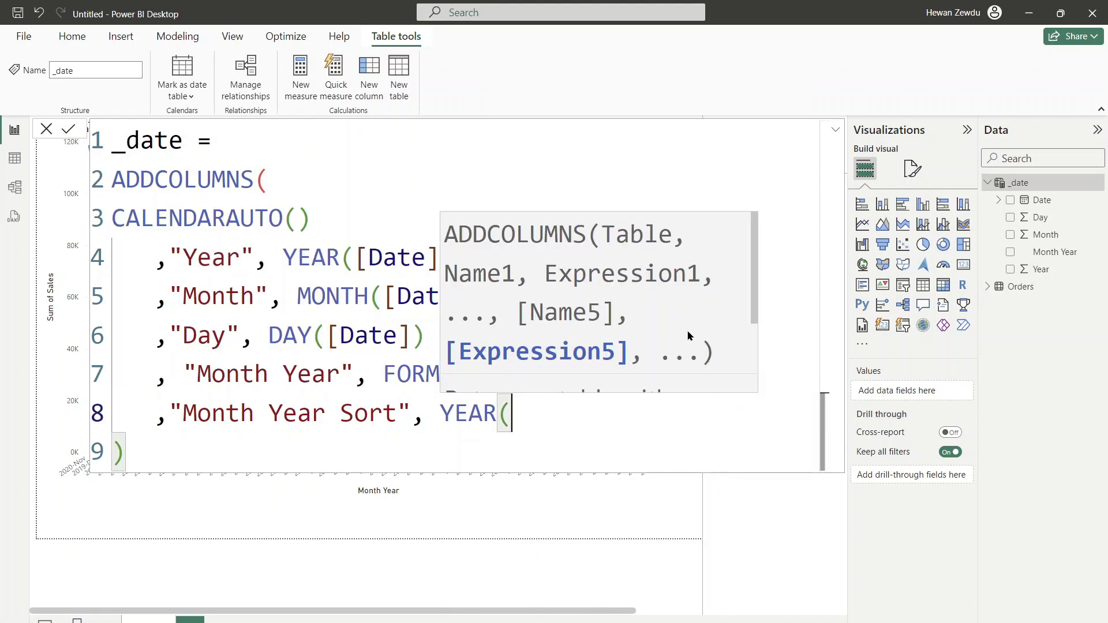
{"action": "type", "text": "[dat"}
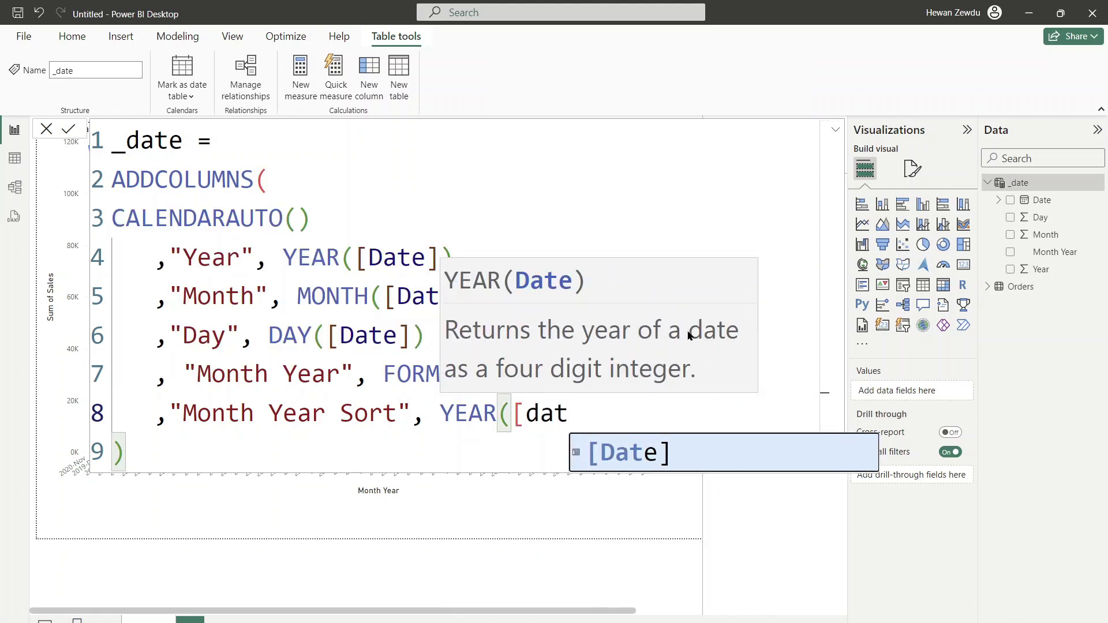
{"action": "left_click", "coordinate": [681, 459]}
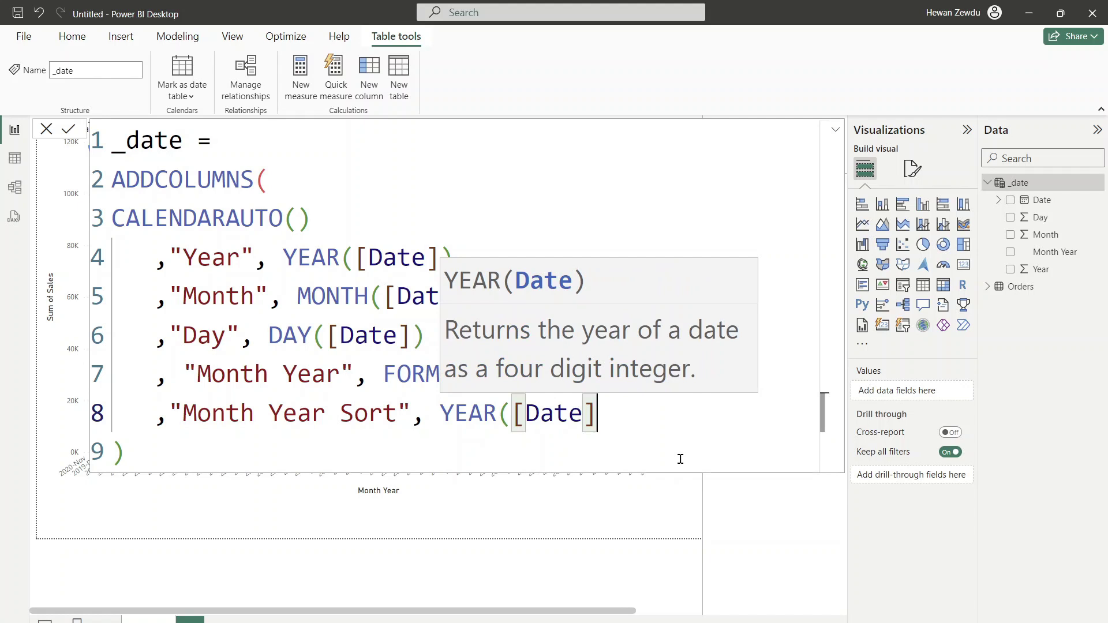
Step: Complete it as YEAR([Date])*100+MONTH([Date]) and commit the formula
{"action": "type", "text": ")*100"}
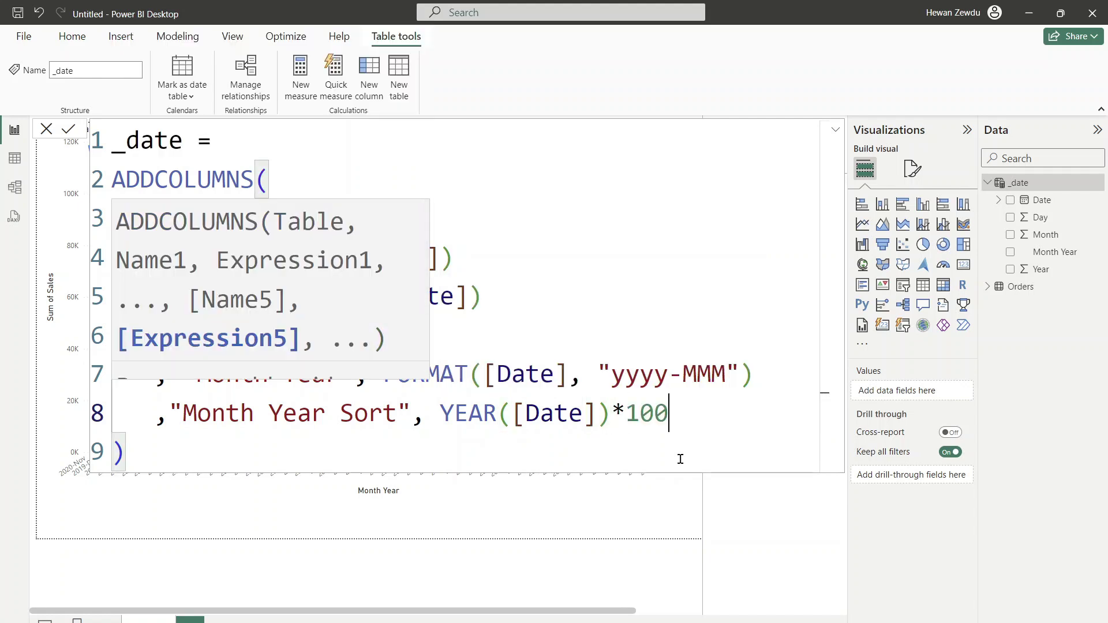
{"action": "type", "text": "+mon"}
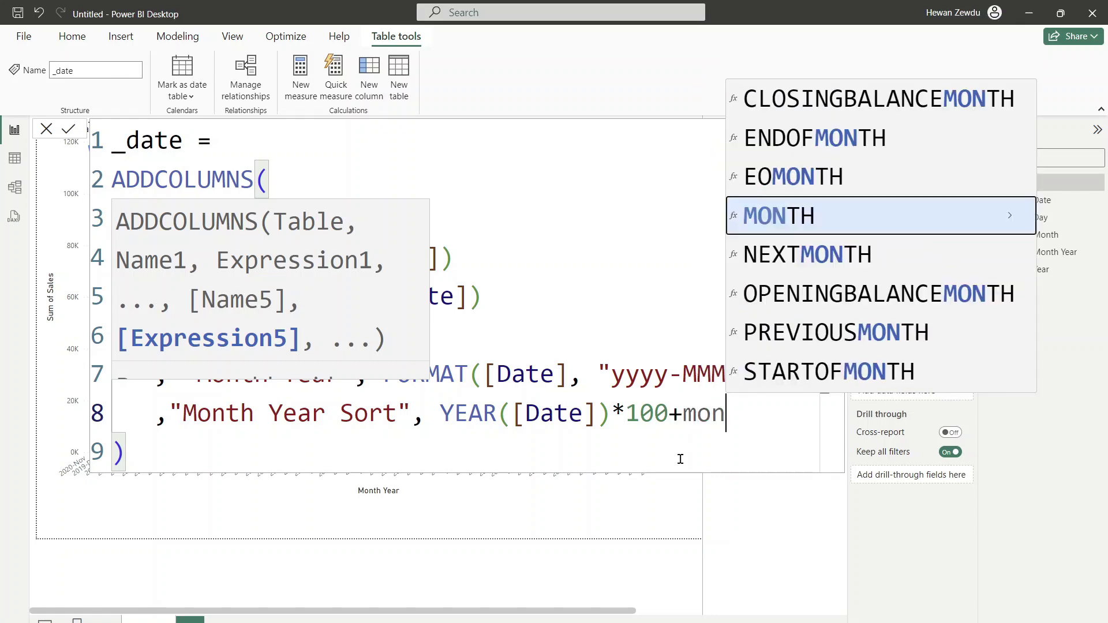
{"action": "left_click", "coordinate": [831, 215]}
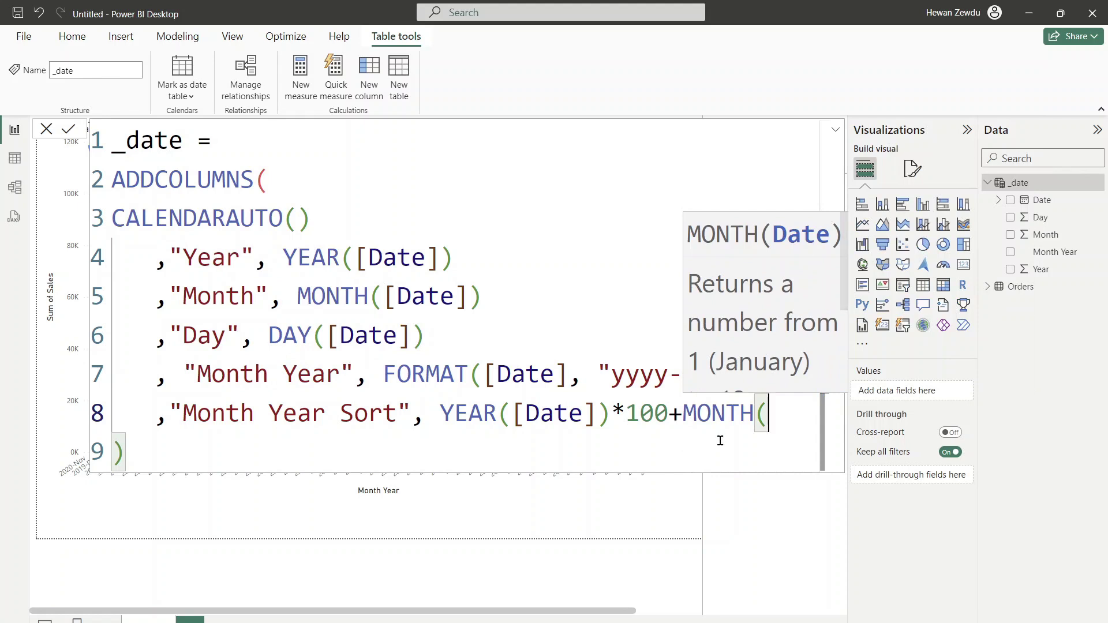
{"action": "type", "text": "["}
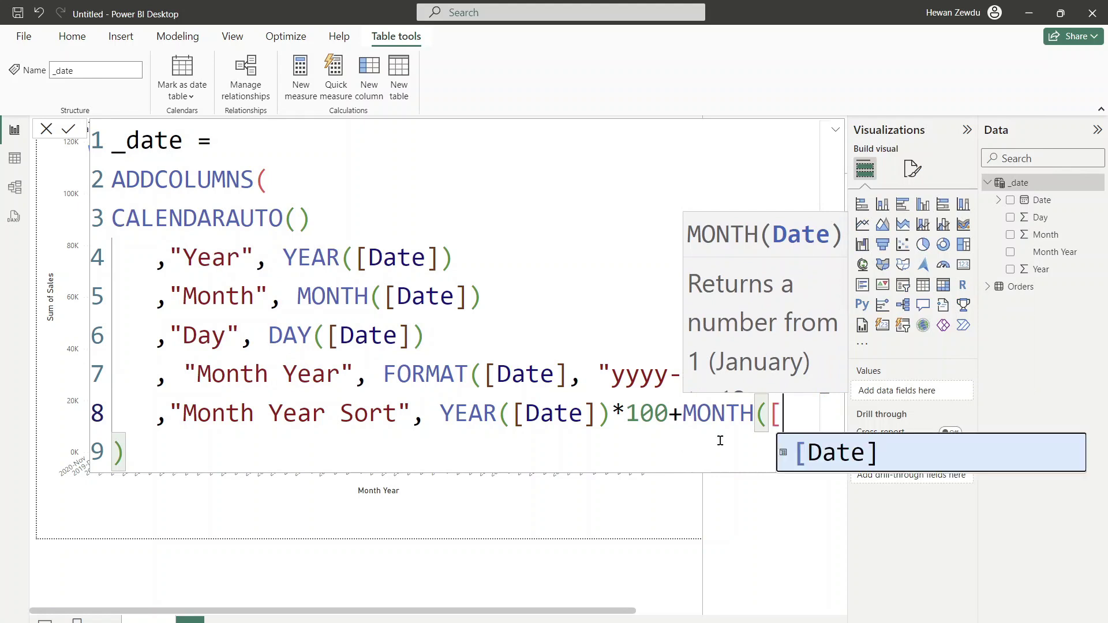
{"action": "left_click", "coordinate": [795, 453]}
{"action": "type", "text": ")"}
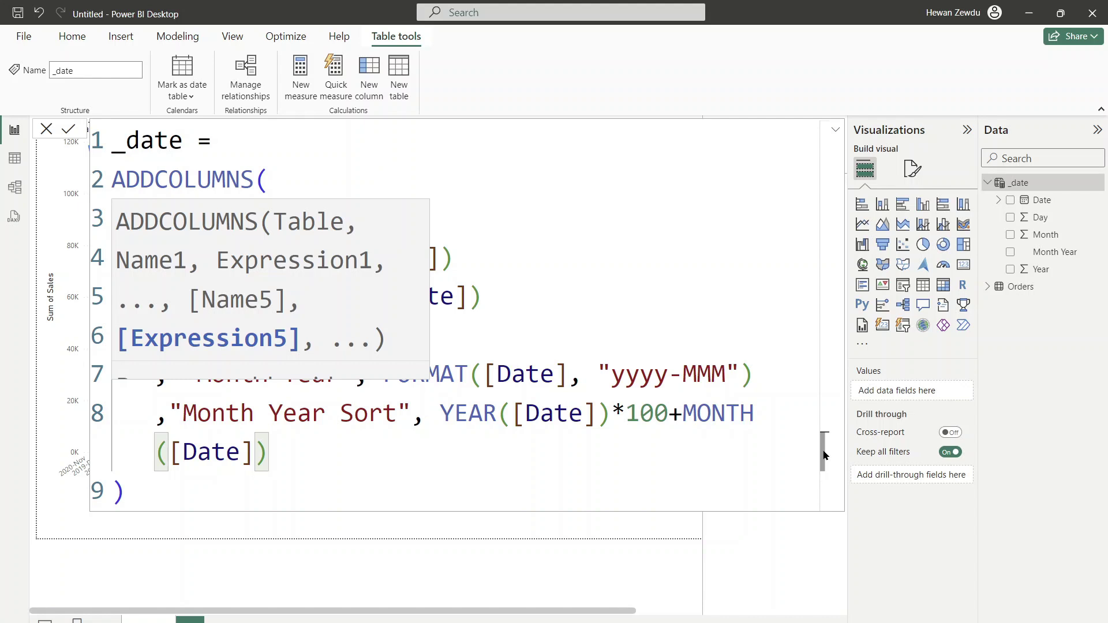
{"action": "key", "text": "Escape"}
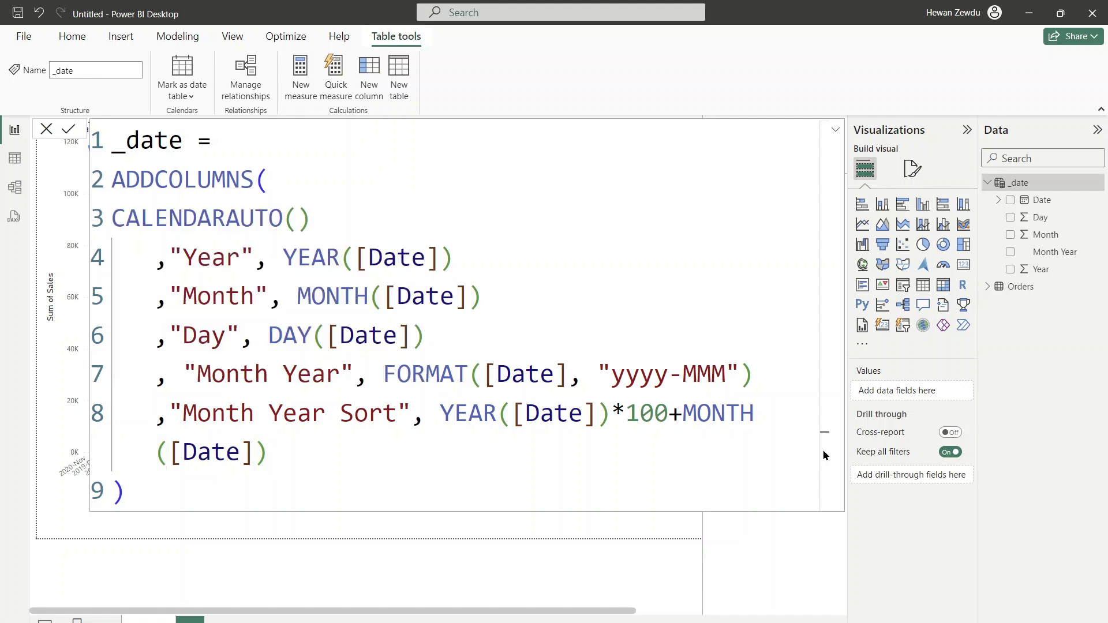
{"action": "key", "text": "Return"}
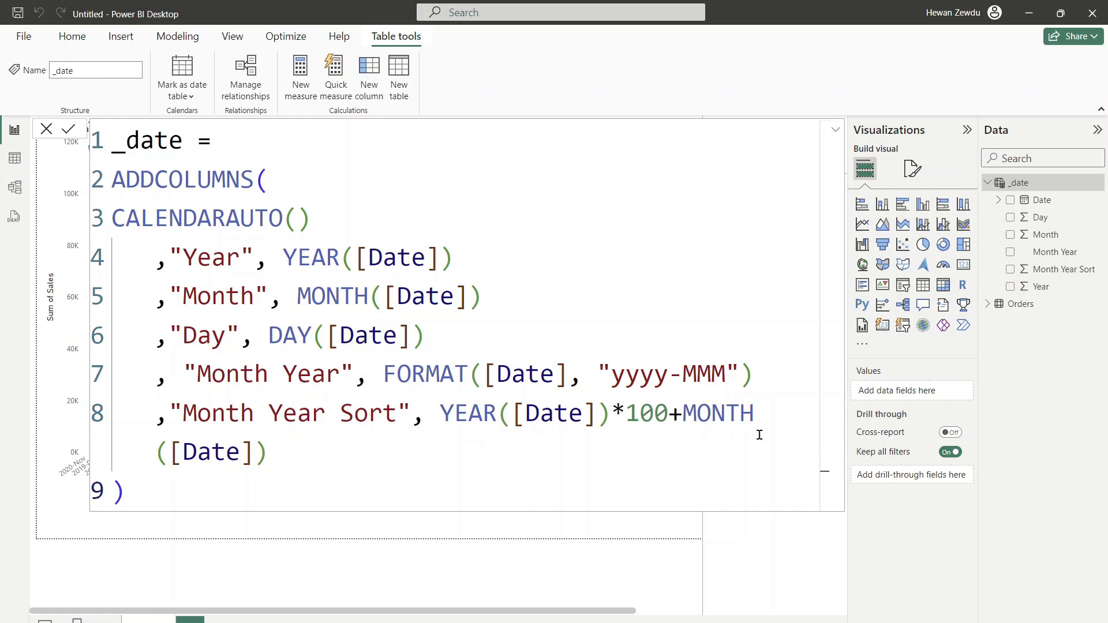
Step: In Table view, set the Month Year column to sort by Month Year Sort
{"action": "left_click", "coordinate": [13, 159]}
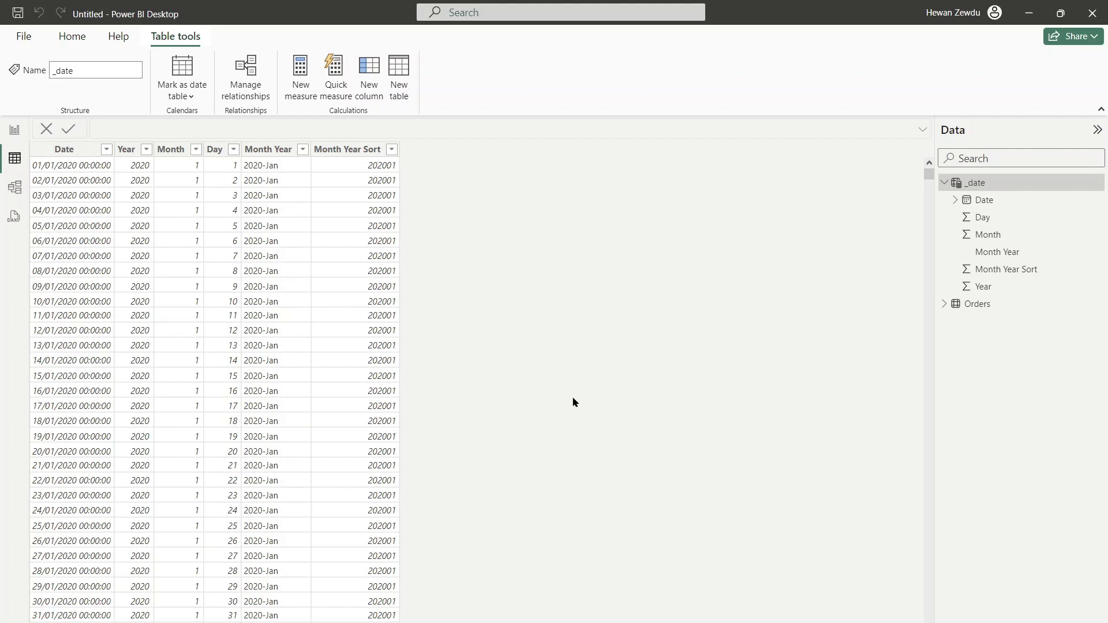
{"action": "left_click", "coordinate": [268, 150]}
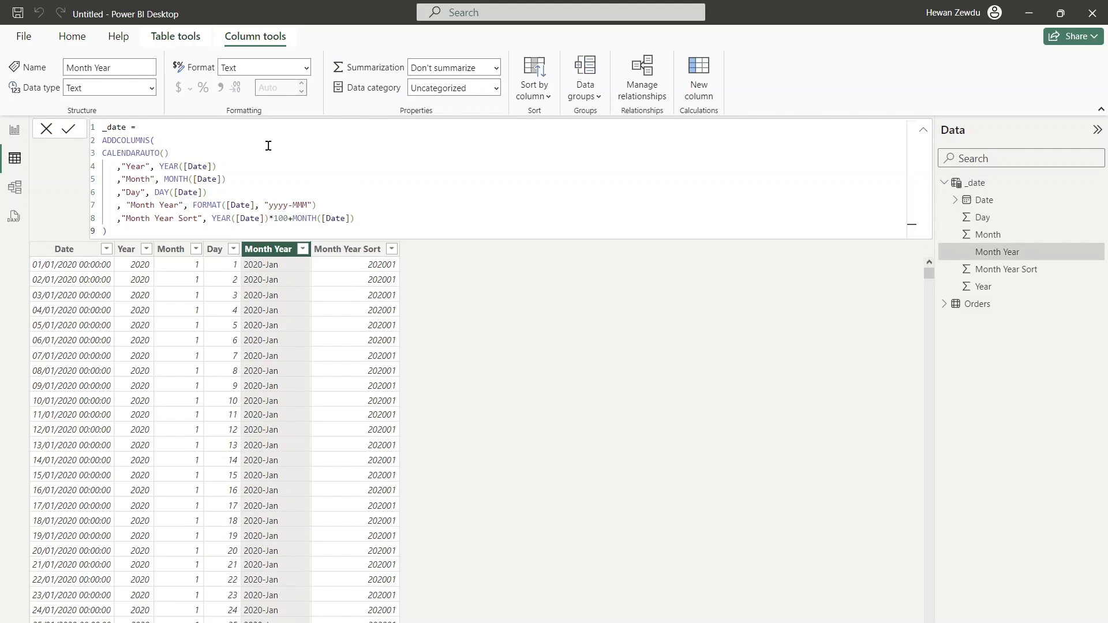
{"action": "left_click", "coordinate": [550, 101]}
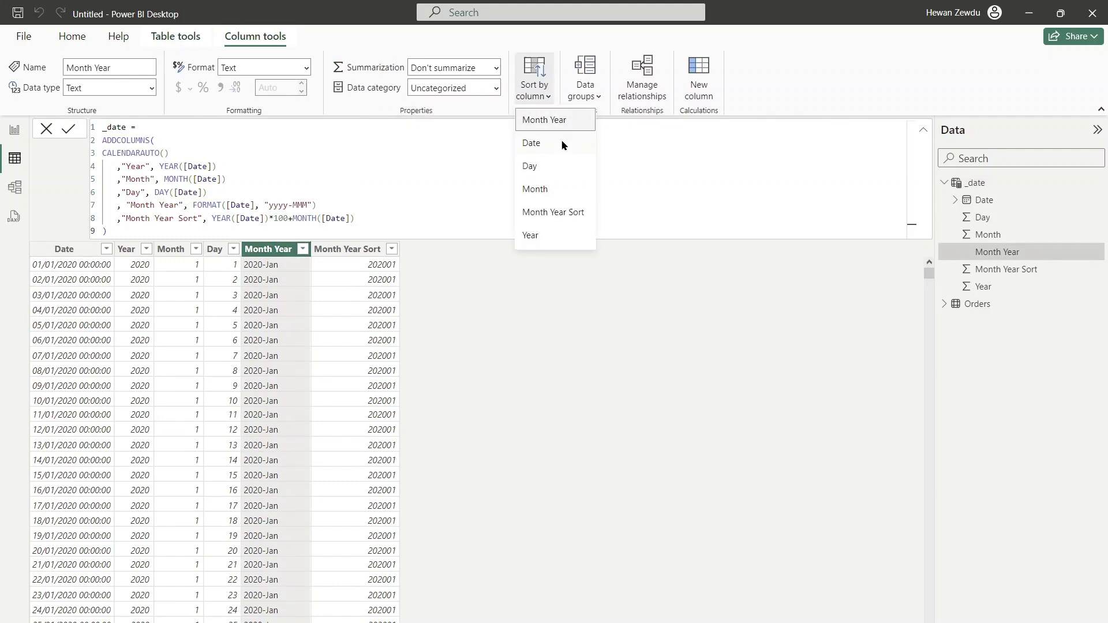
{"action": "left_click", "coordinate": [588, 214]}
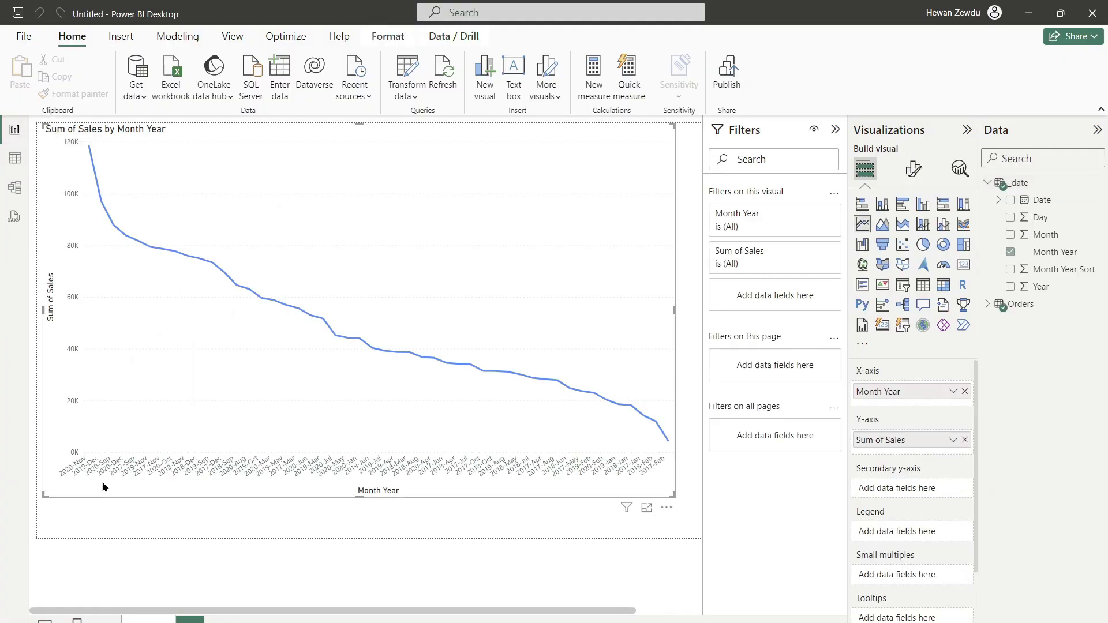
Step: Remove Month Year from the chart's x-axis and re-add it so months run from 2017-Jan
{"action": "left_click", "coordinate": [964, 391]}
{"action": "left_click_drag", "start_coordinate": [1073, 254], "coordinate": [930, 392]}
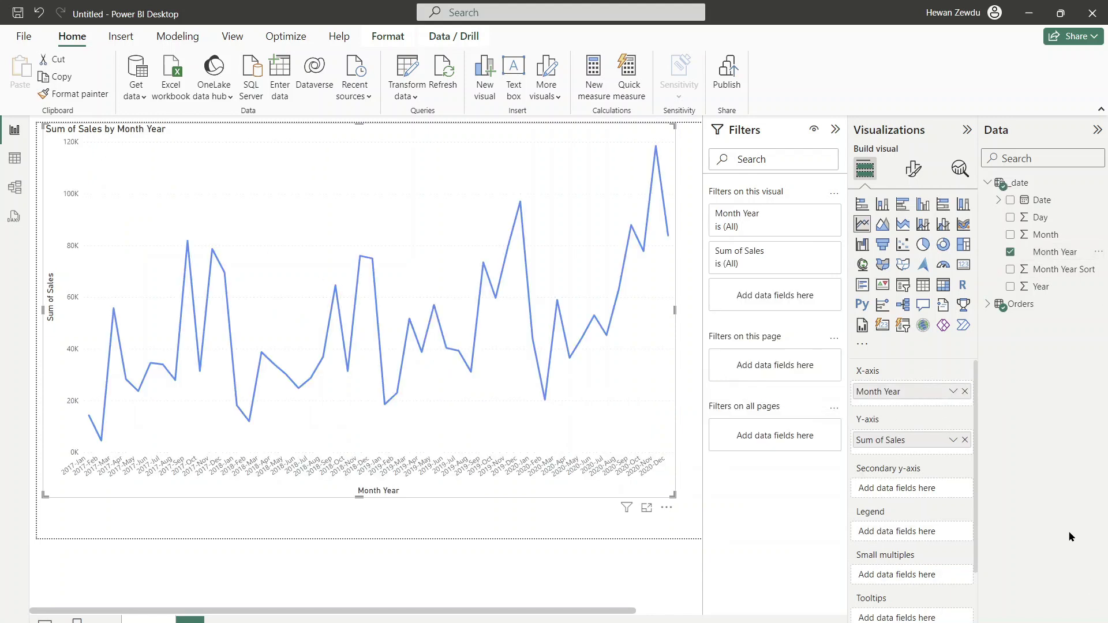